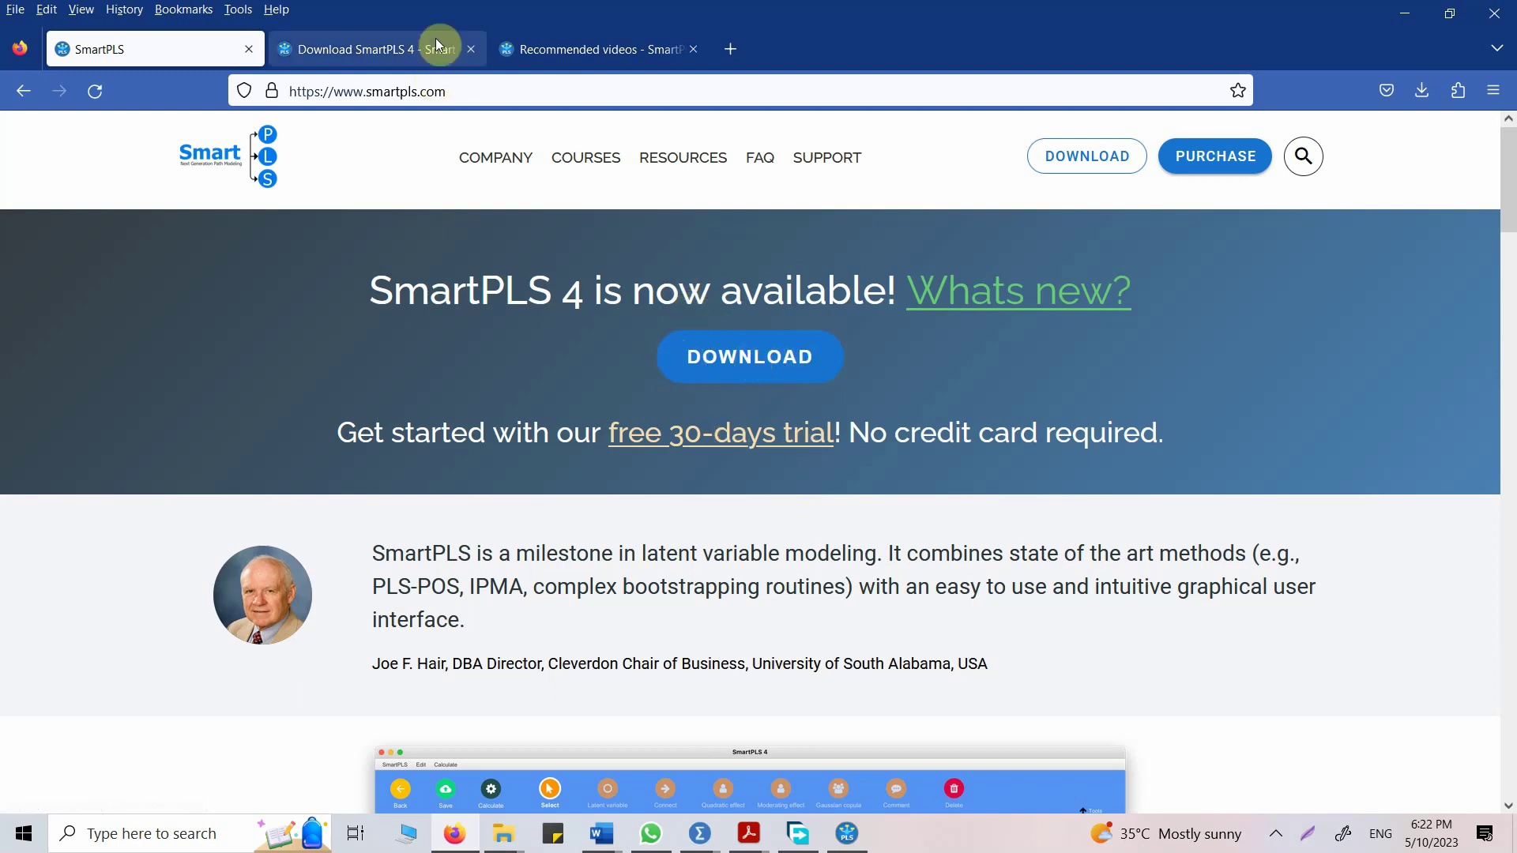
View the SmartPLS 4 downloads page, then bring up the SmartPLS 4 application's welcome screen.
click(406, 49)
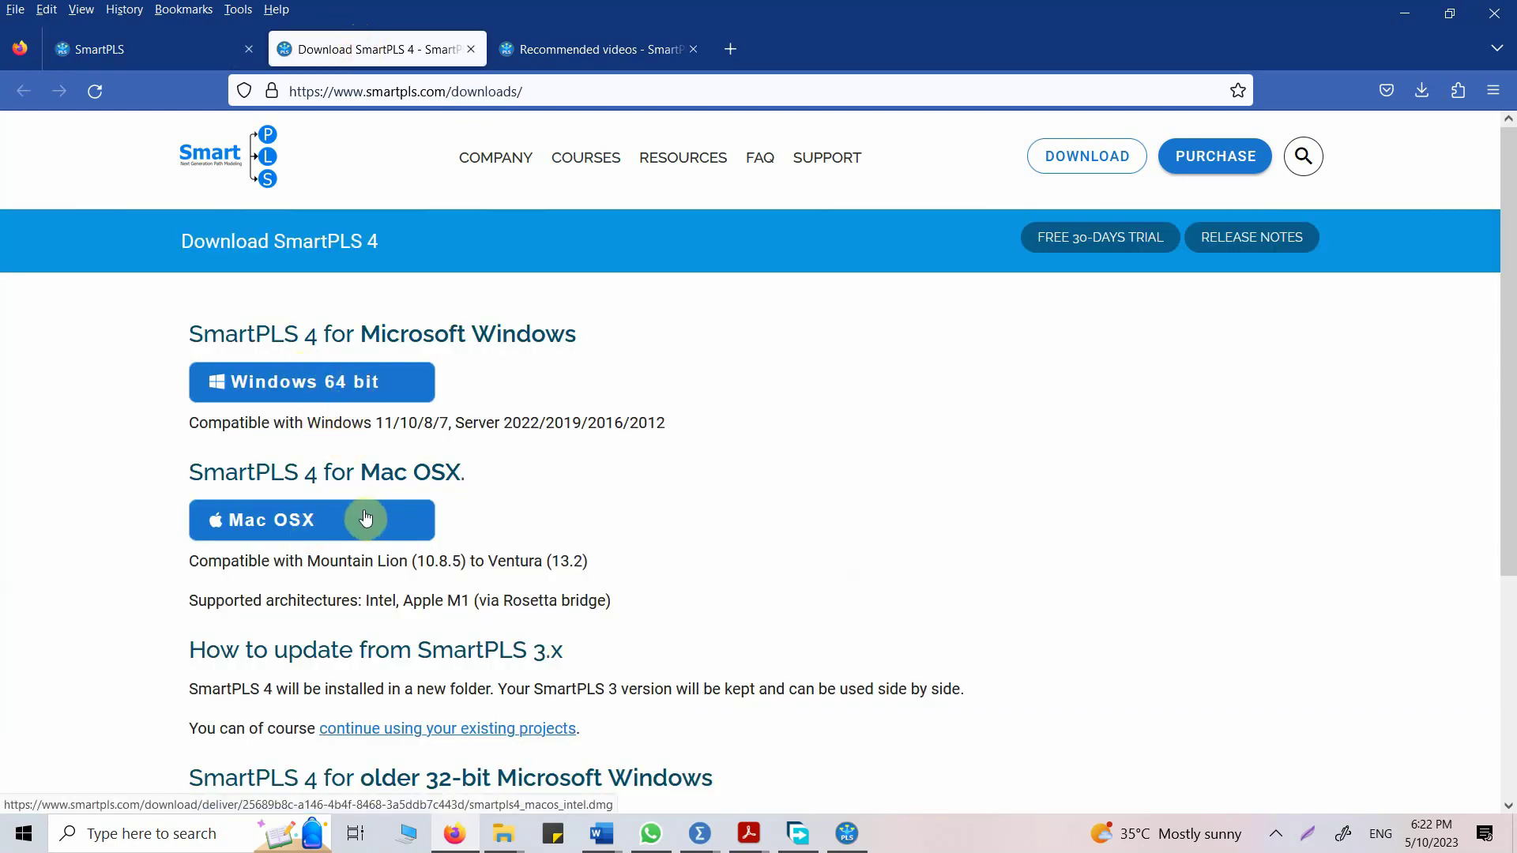
click(847, 831)
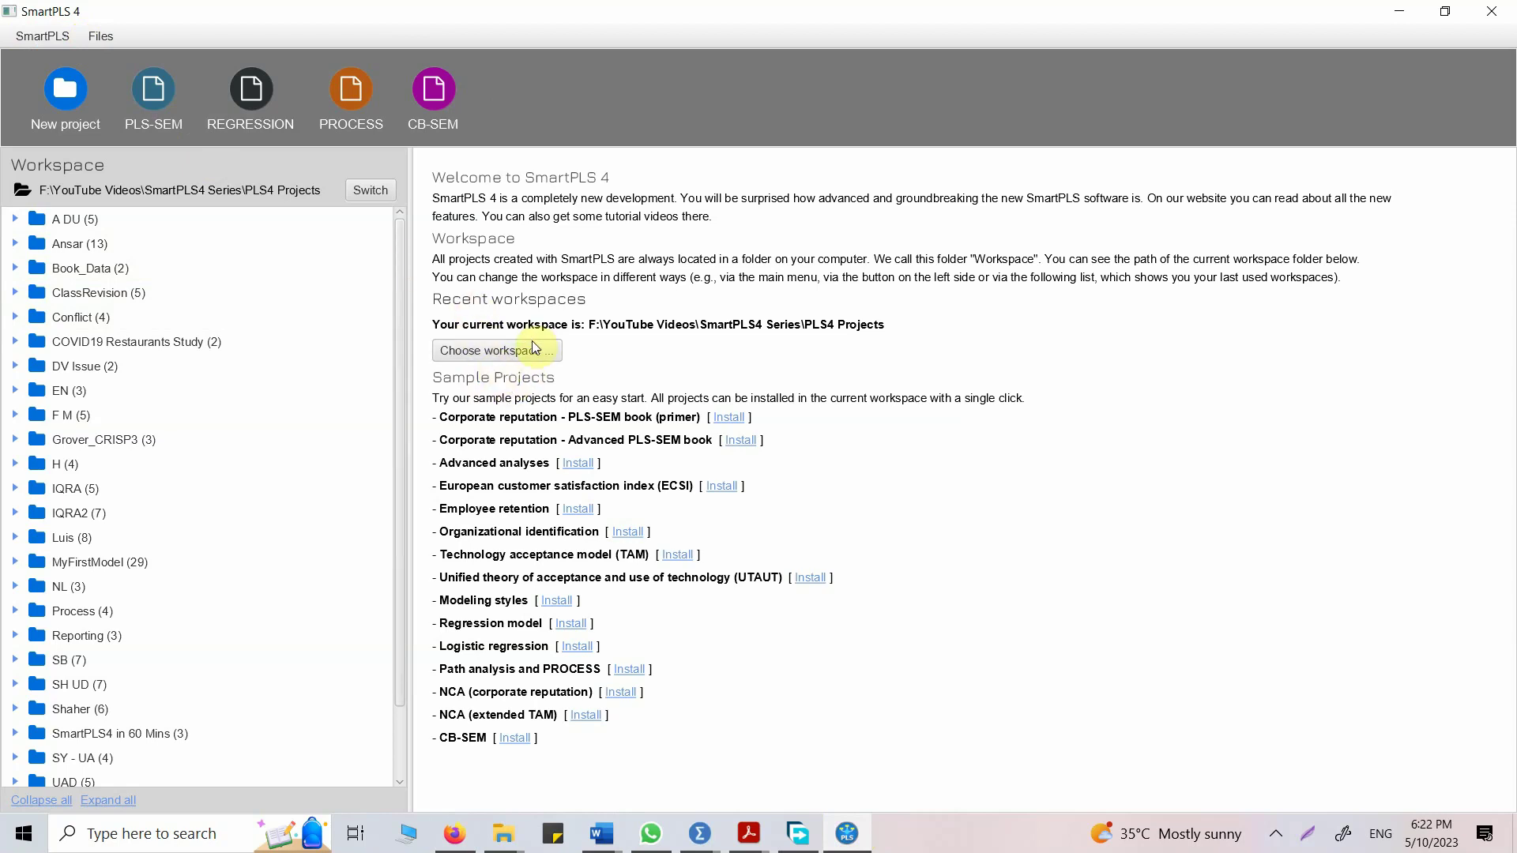
click(43, 36)
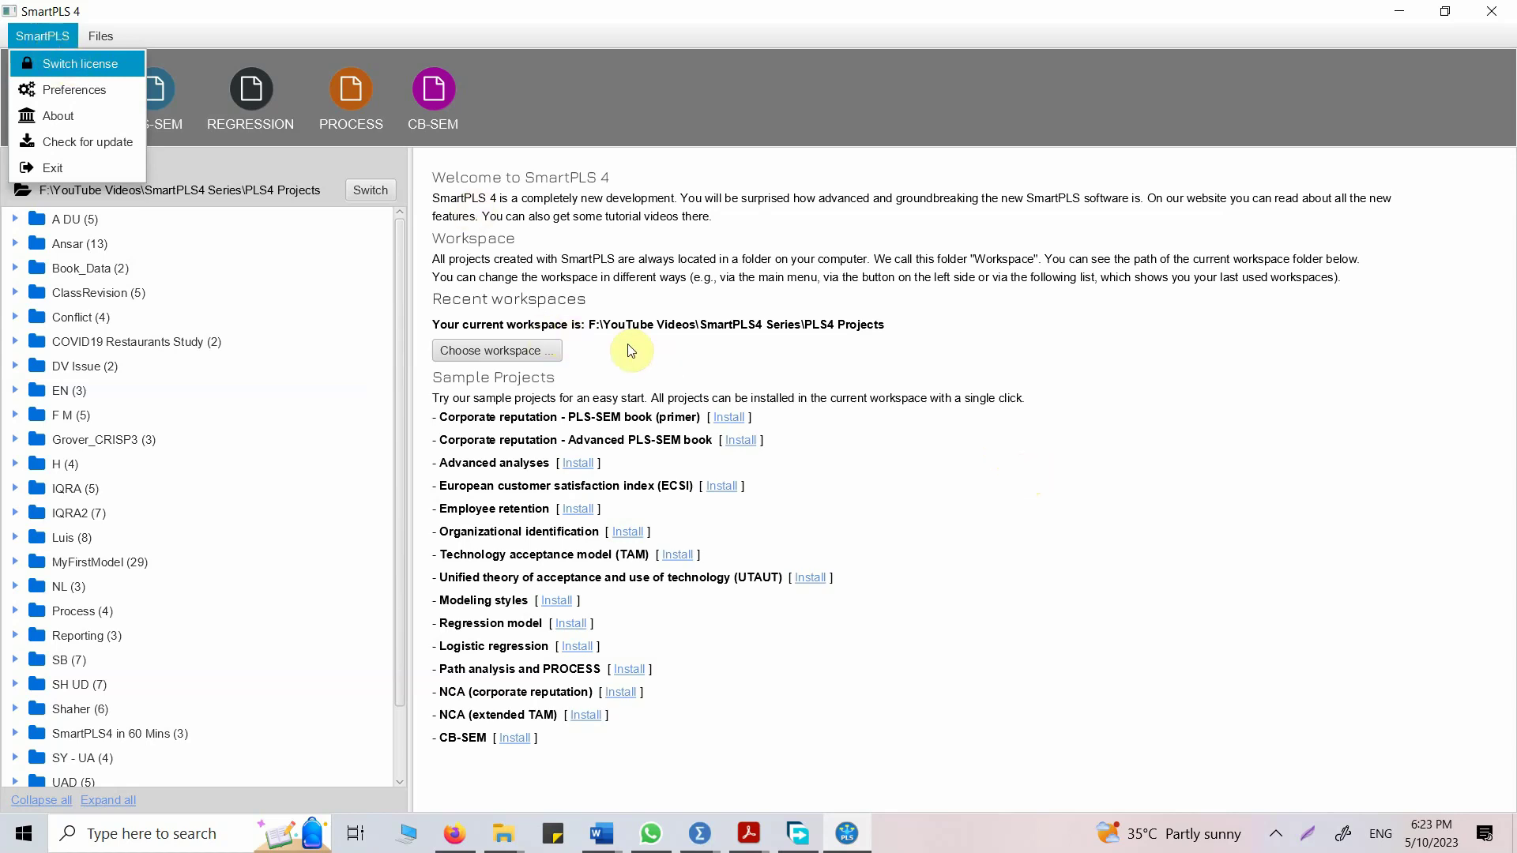
click(1222, 390)
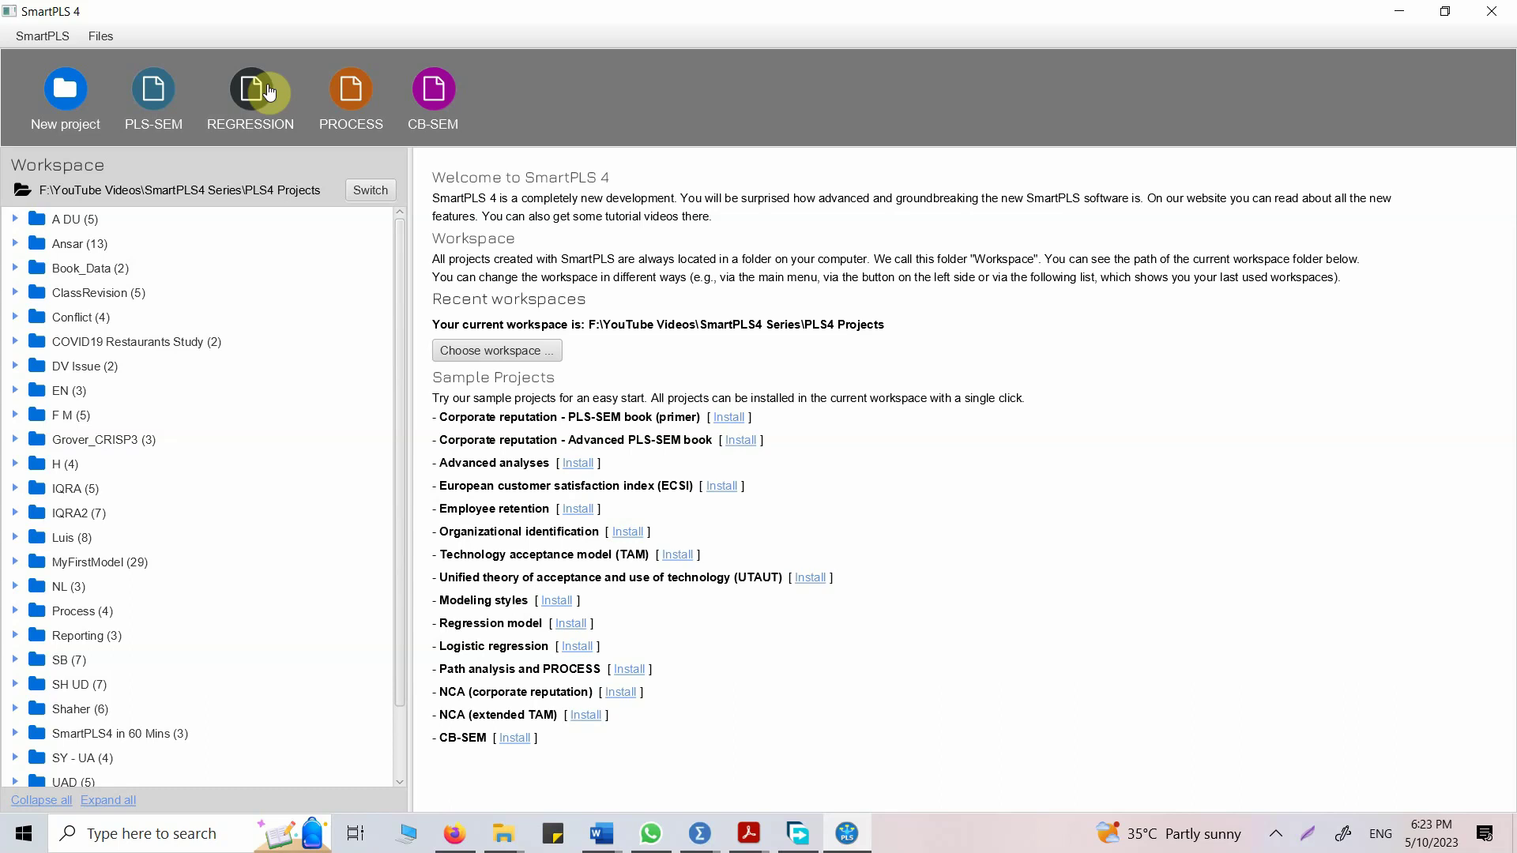
click(443, 129)
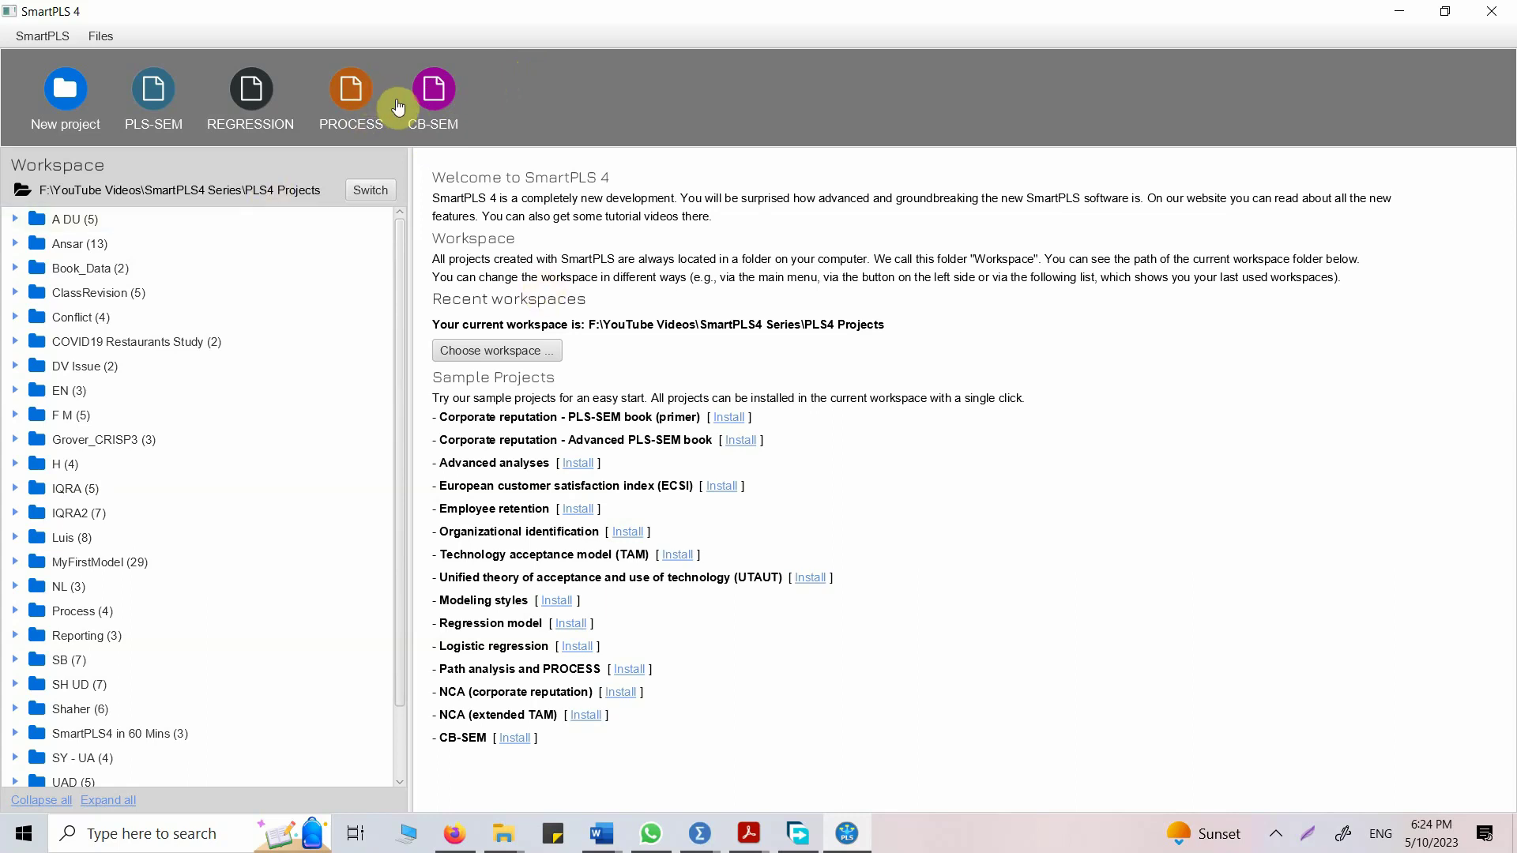
Start a new model, check its project list, then cancel without creating it.
click(436, 93)
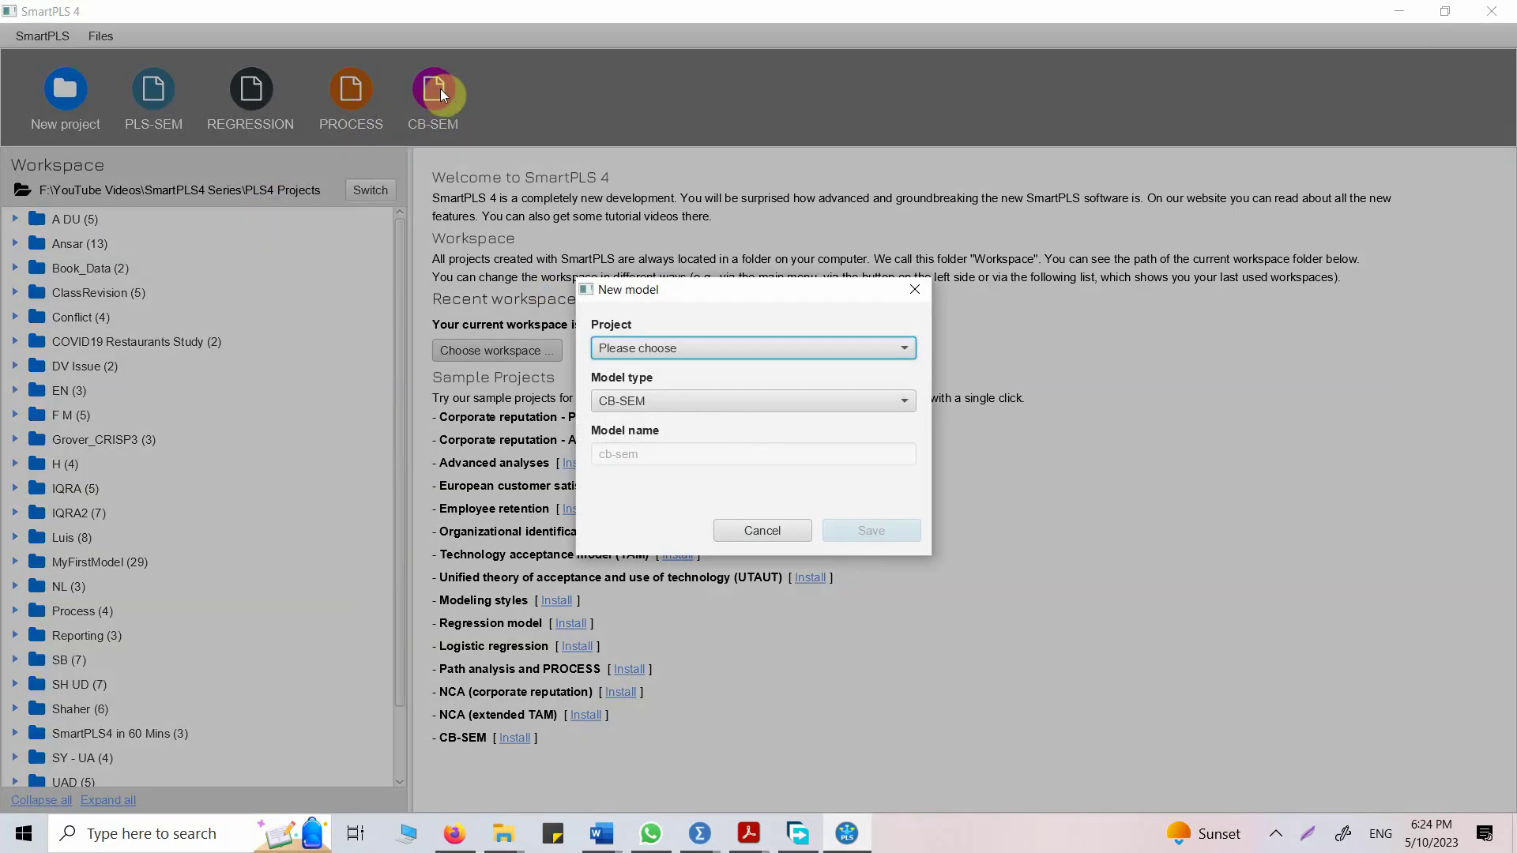
click(671, 348)
click(670, 348)
click(651, 349)
click(913, 290)
click(914, 289)
Create a new project named 'First CBSEM'.
click(86, 92)
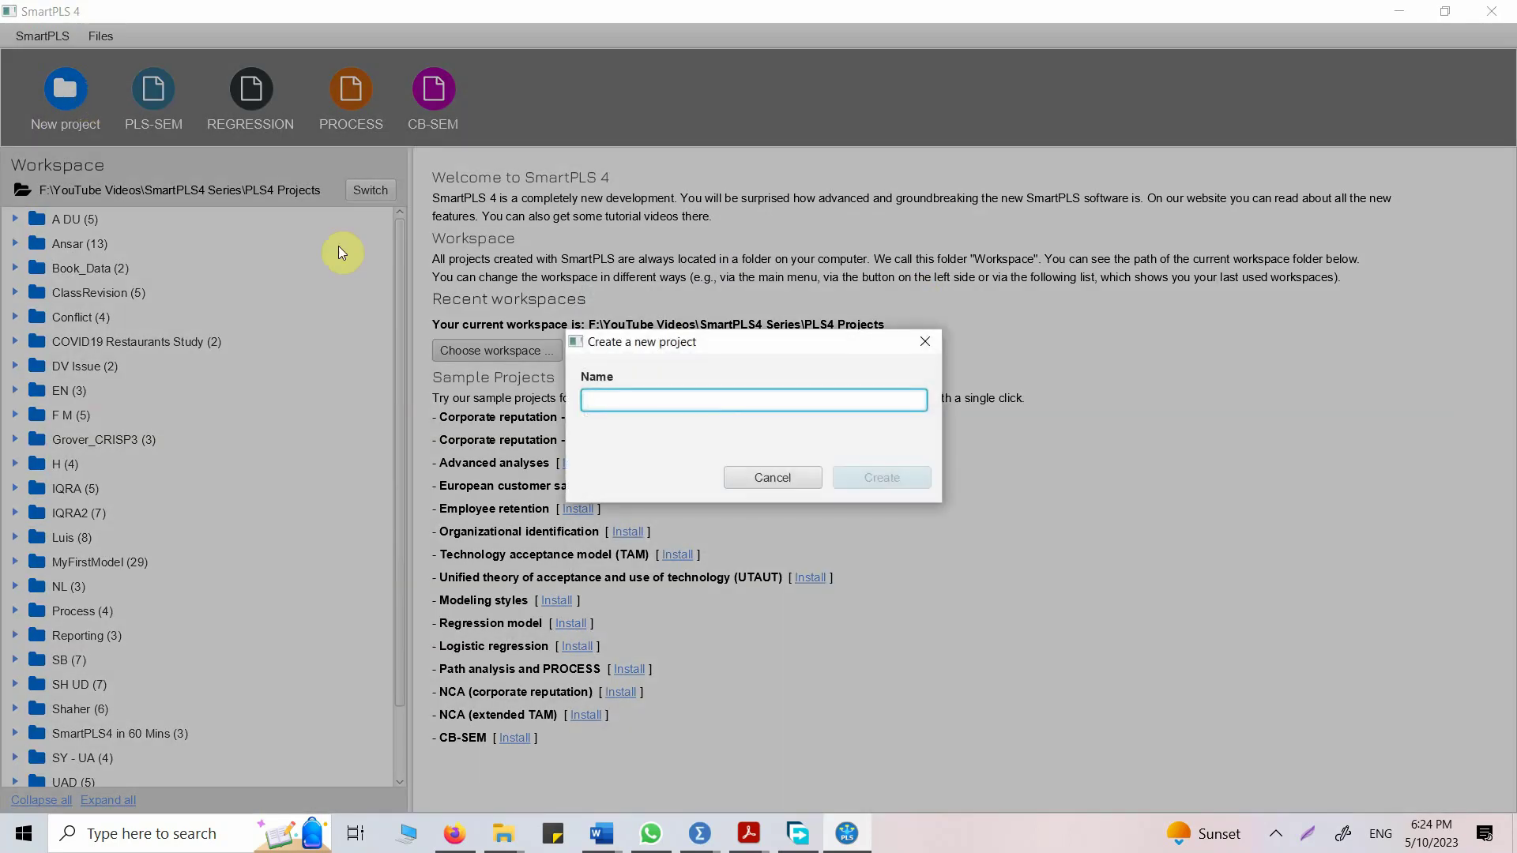
text(First CBSEM)
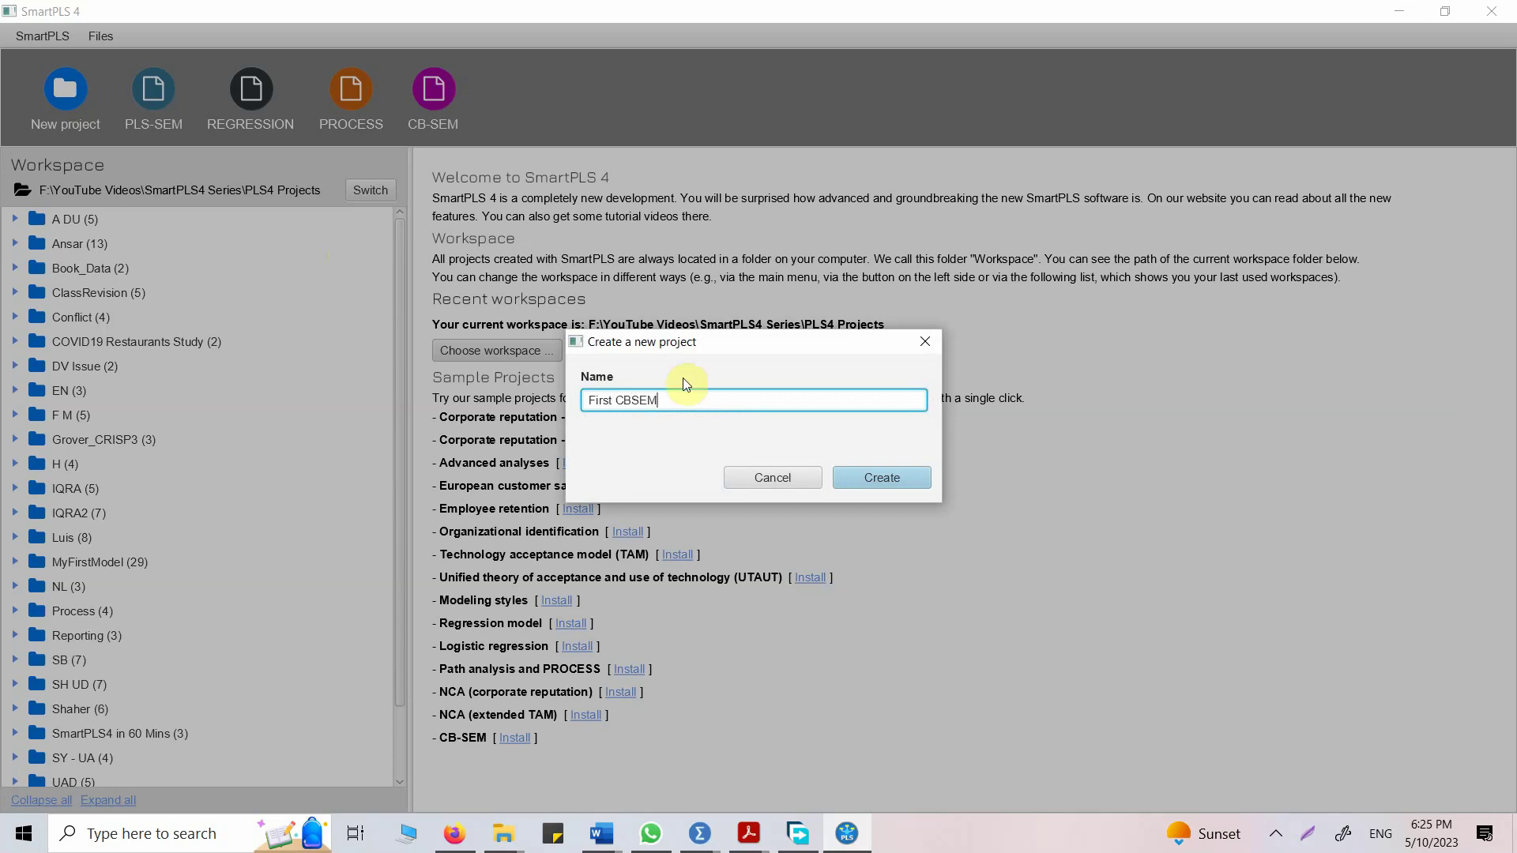
click(882, 475)
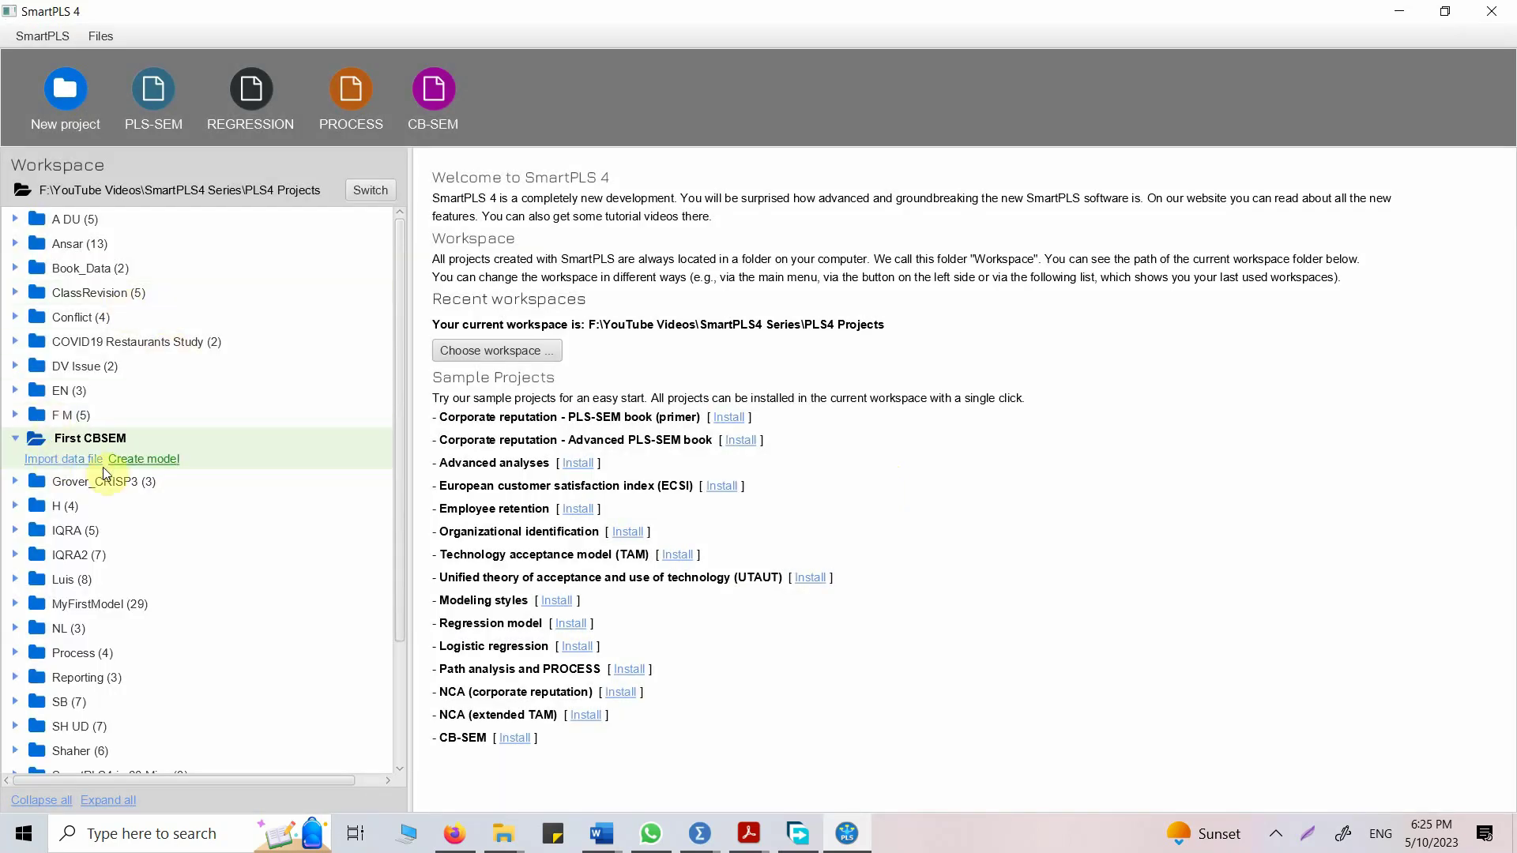
Import the Thesis Data SPSS file (341 cases, 86 indicators) into First CBSEM.
click(49, 457)
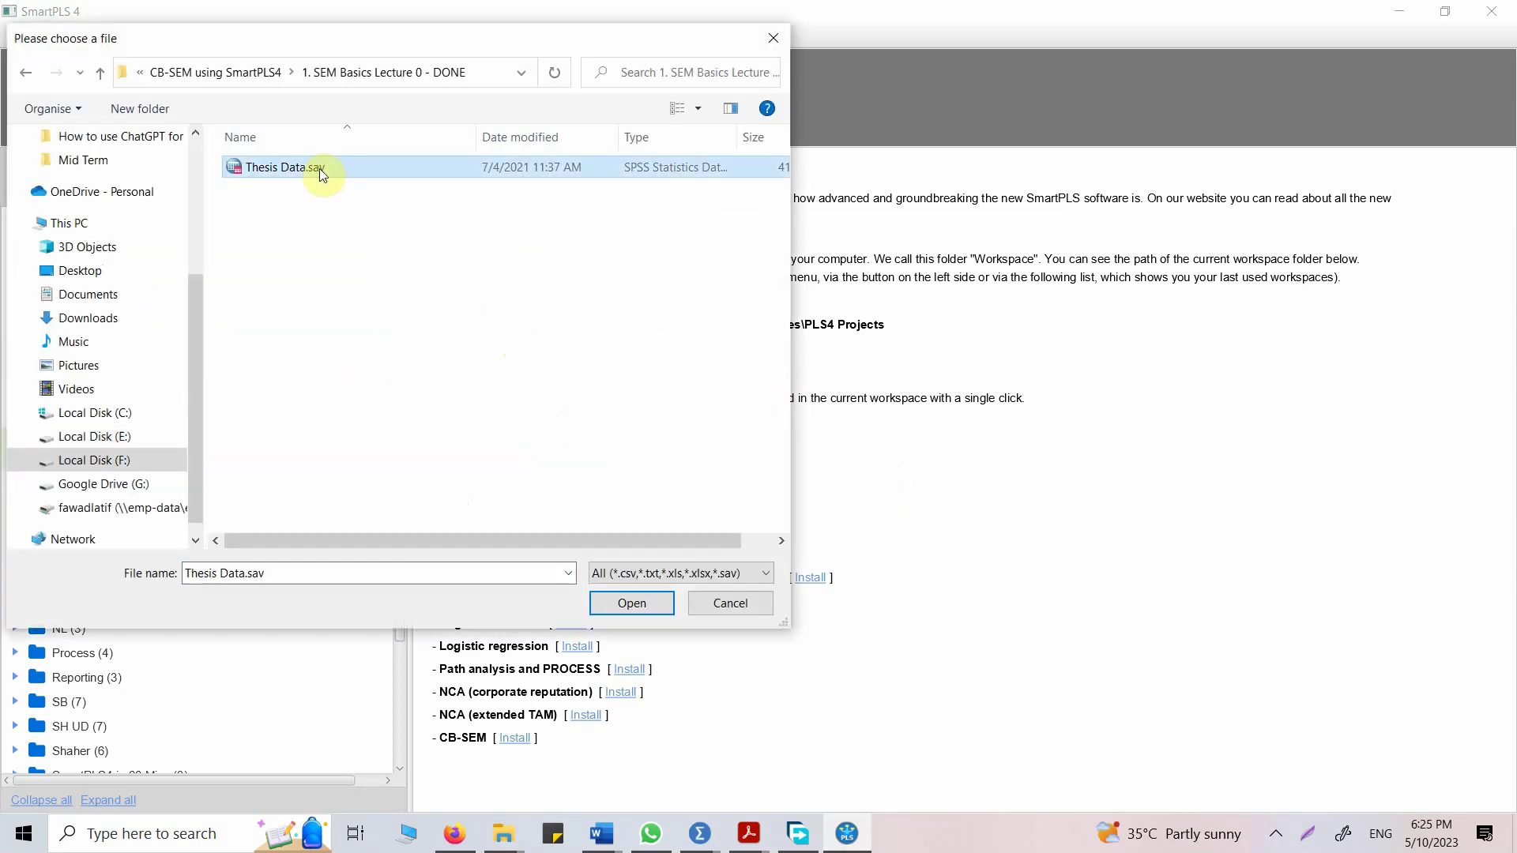
double_click(319, 169)
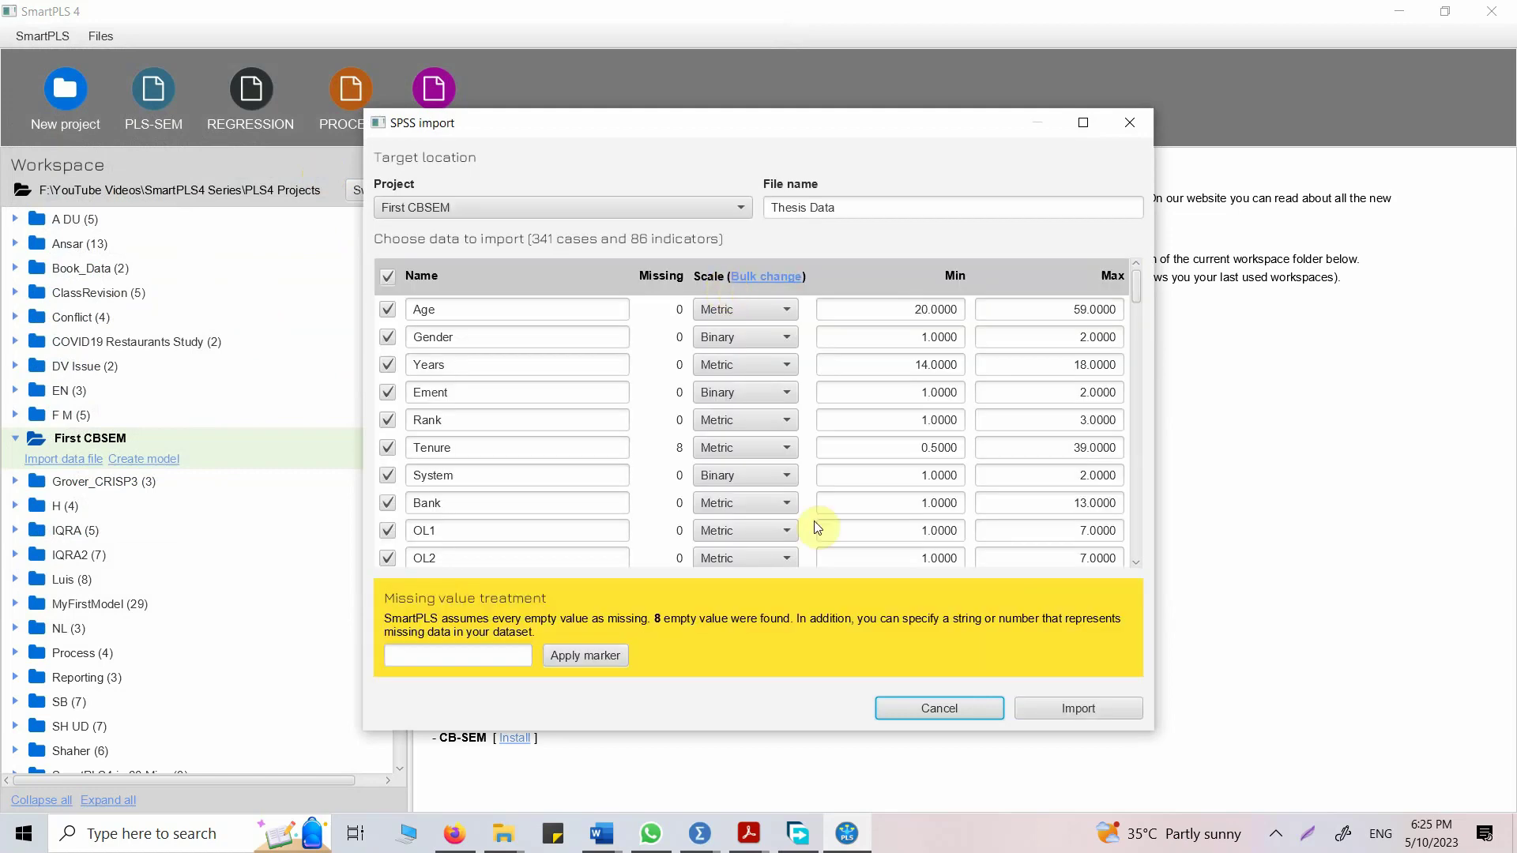
scroll(818, 527, down, 15)
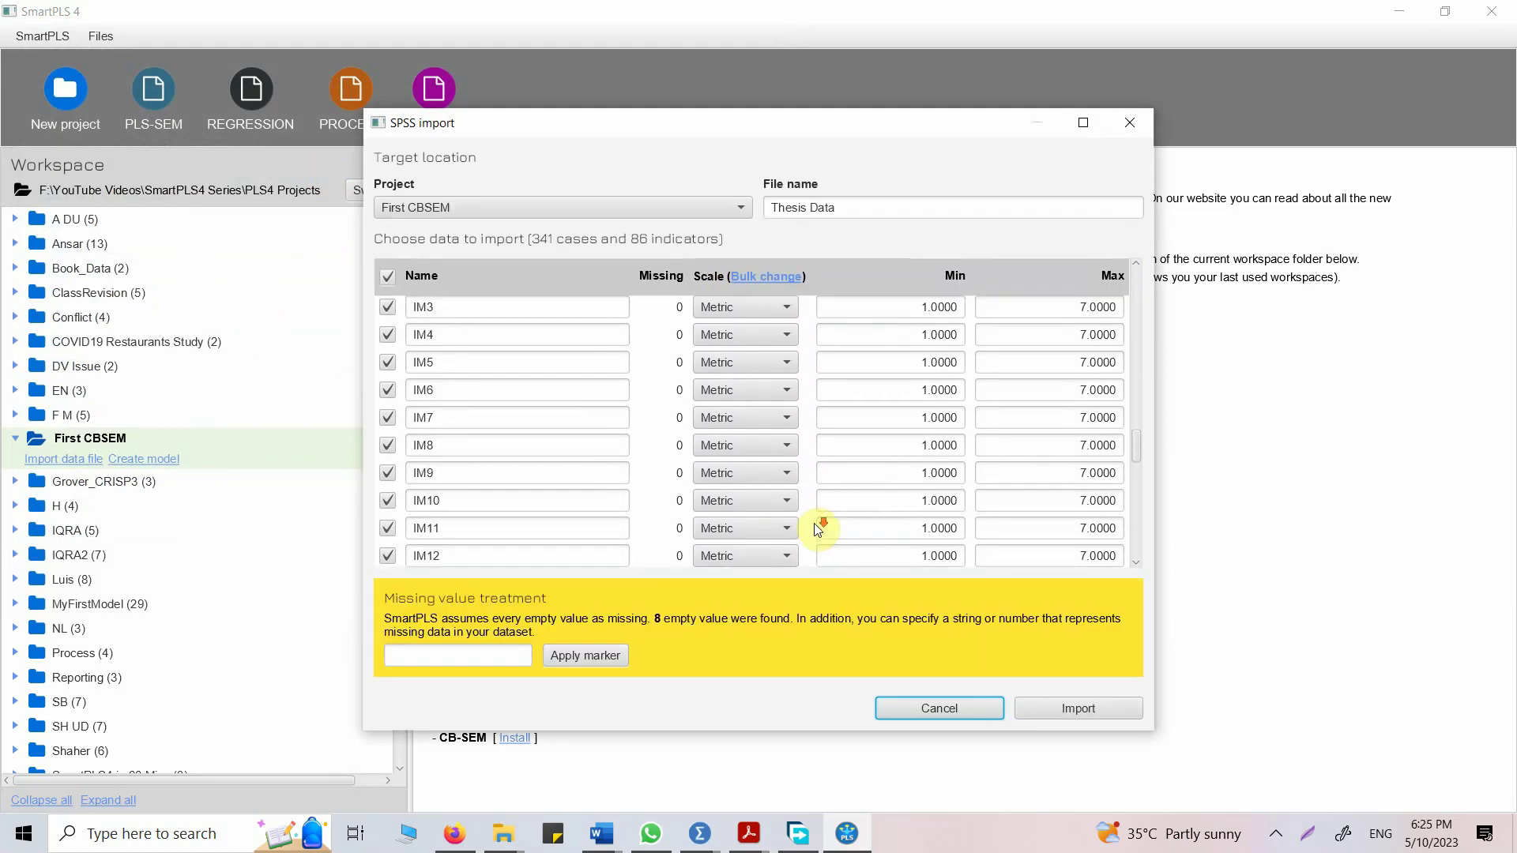
click(1078, 711)
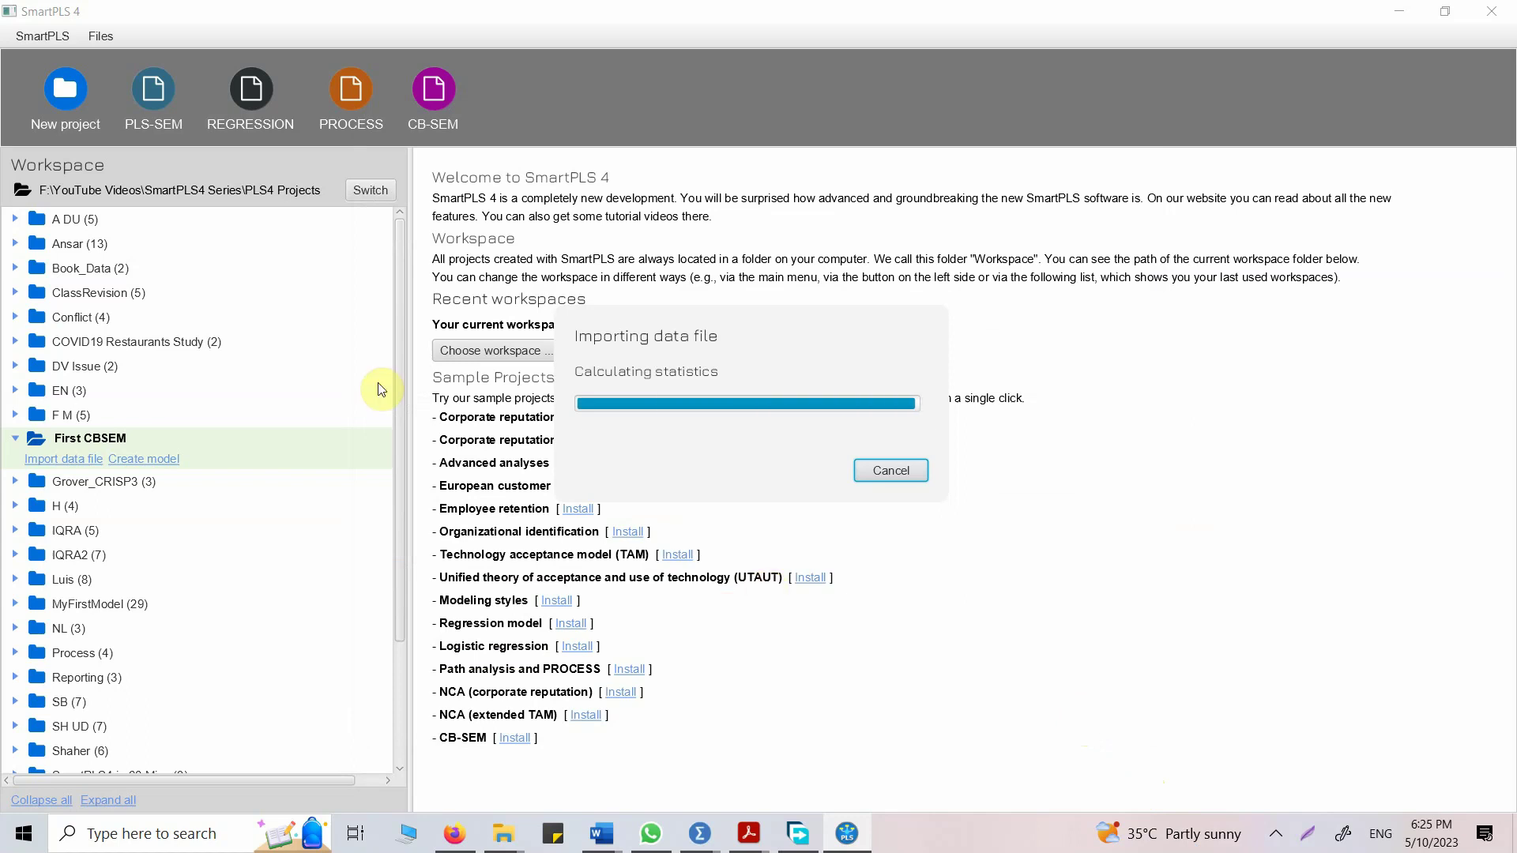
click(70, 458)
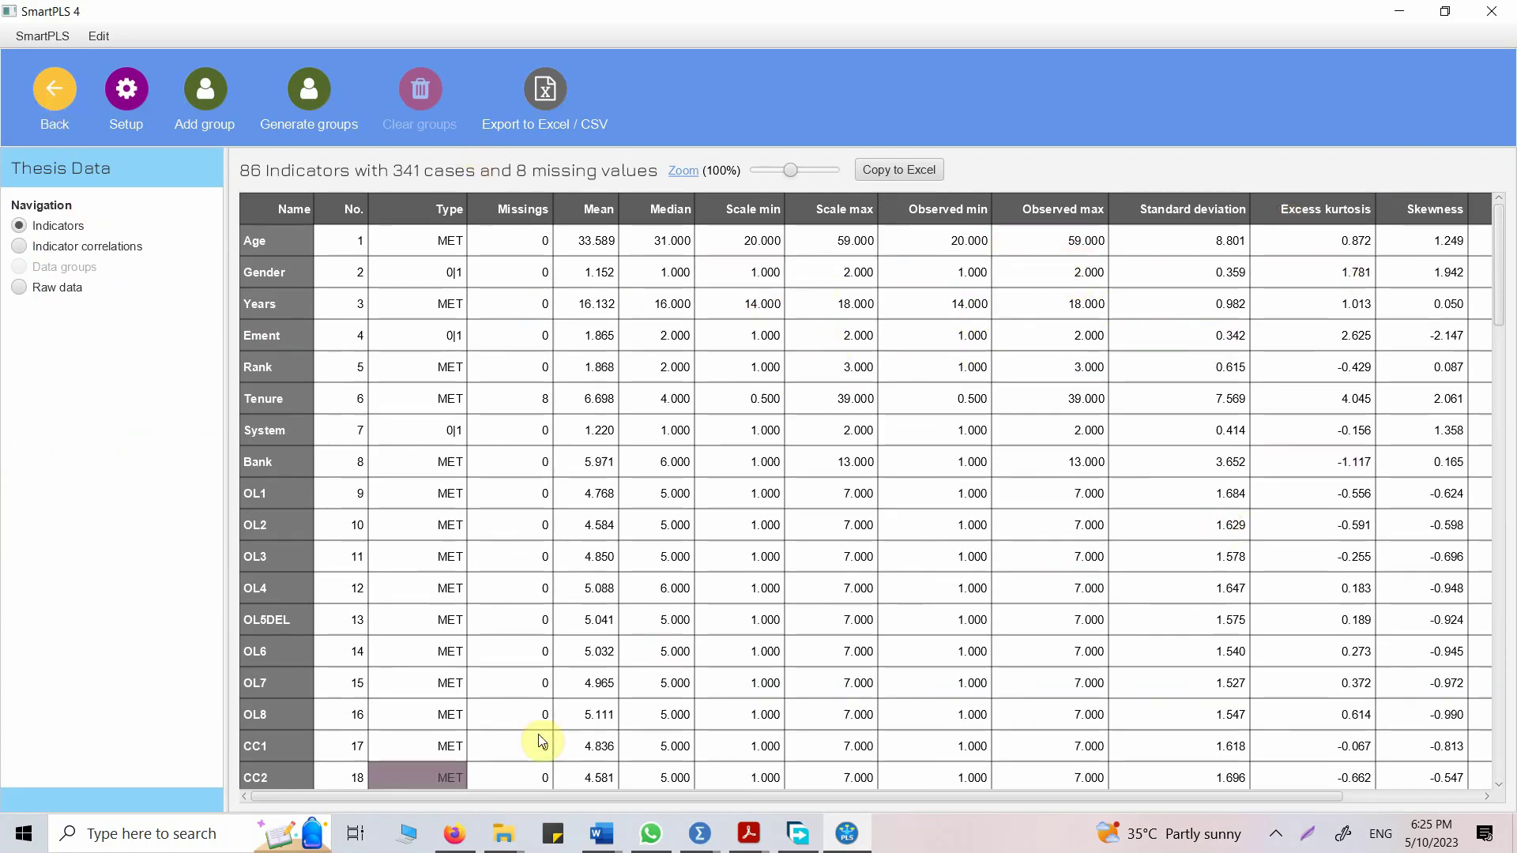
scroll(866, 798, right, 5)
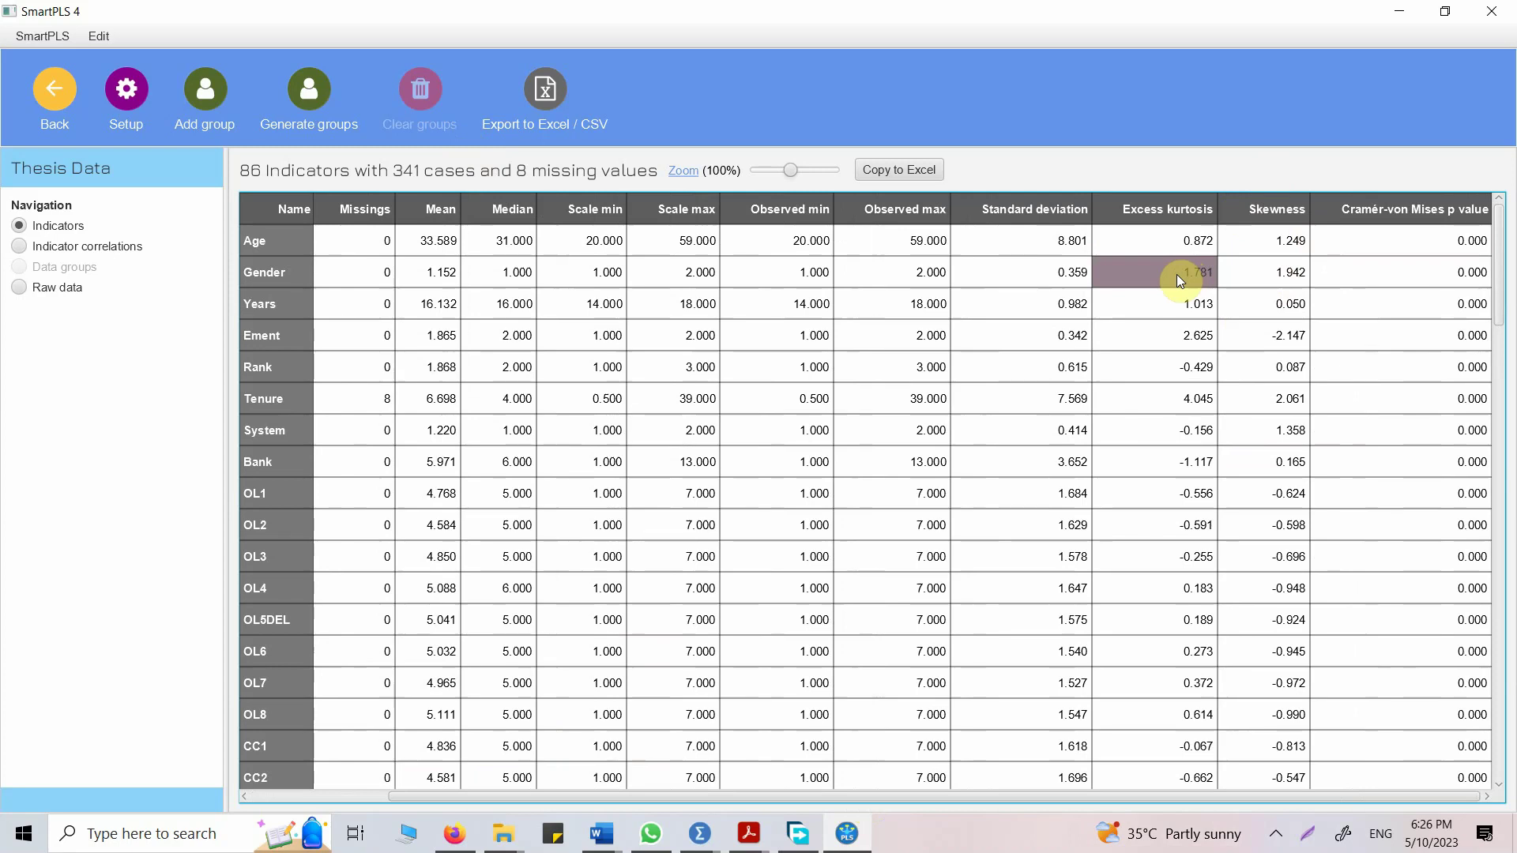
click(41, 84)
click(83, 470)
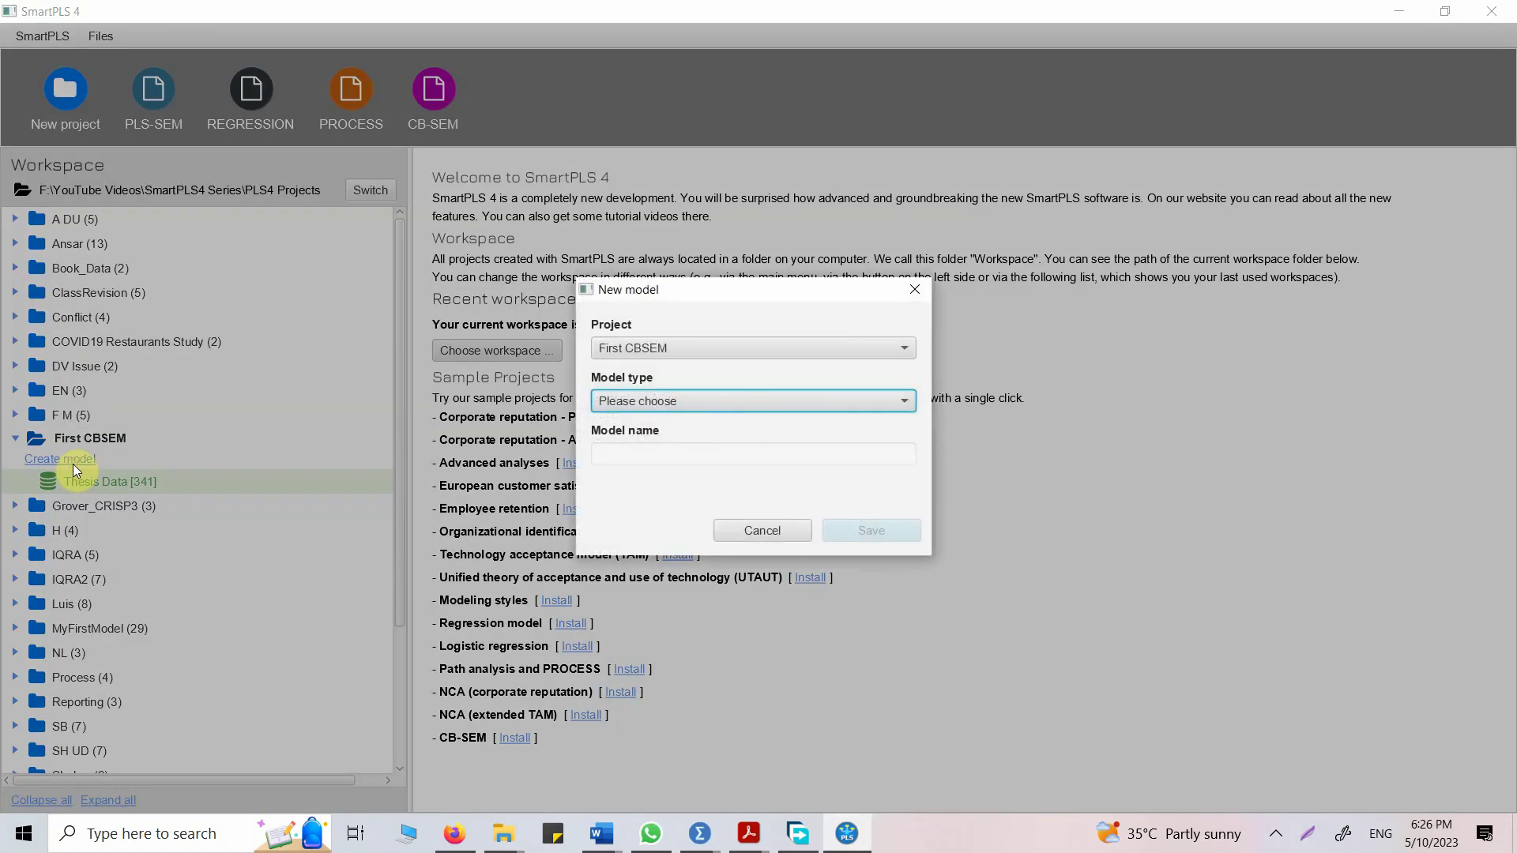
Save a new model of type CB-SEM named 'MyFirstMODEL'.
click(660, 400)
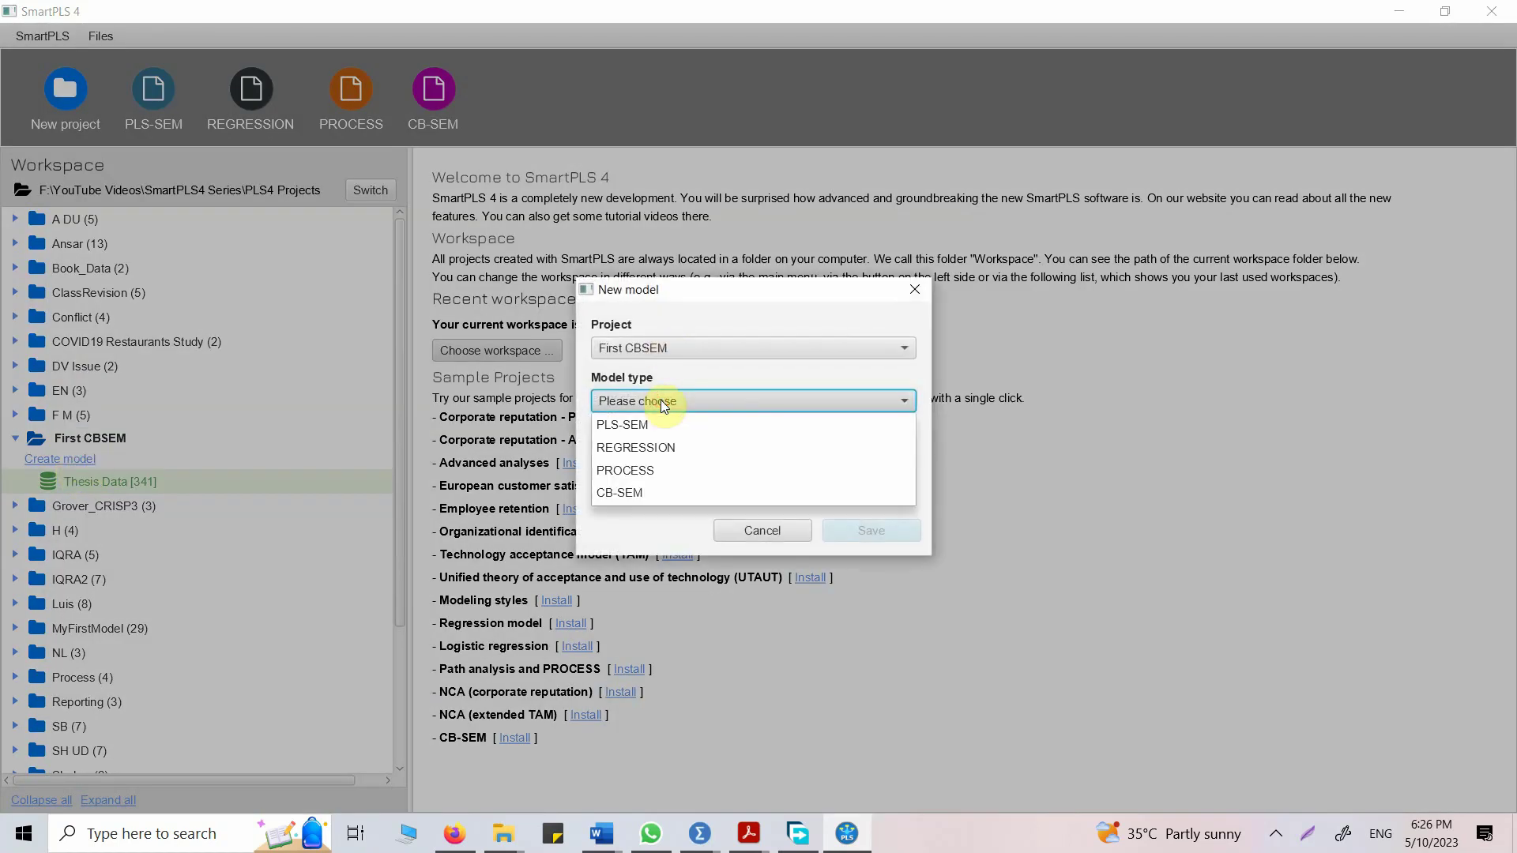
click(648, 496)
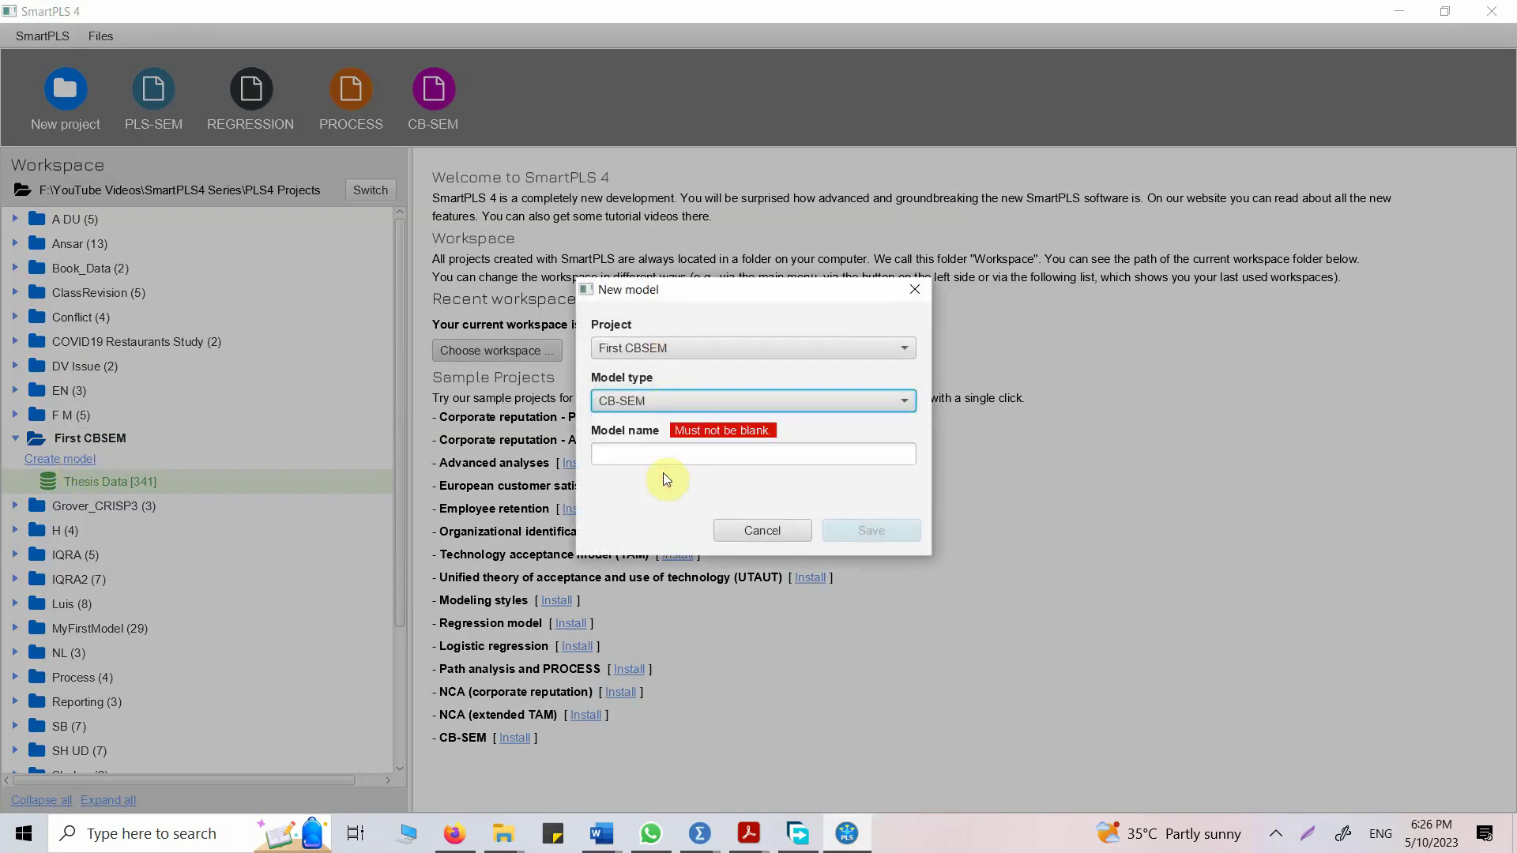
click(670, 456)
text(MyFirstMO)
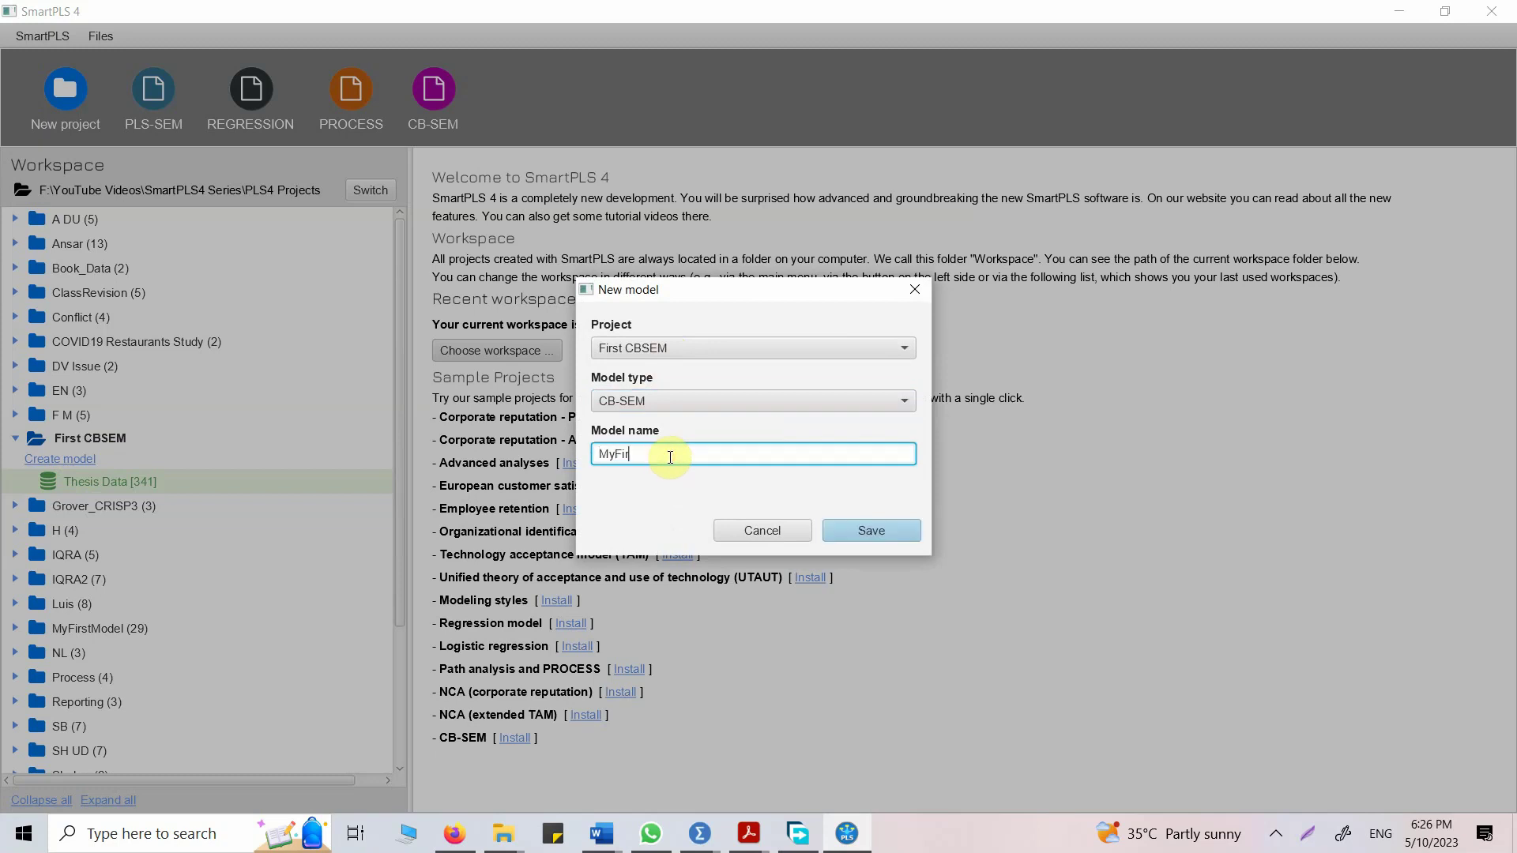
text(DEL)
click(869, 531)
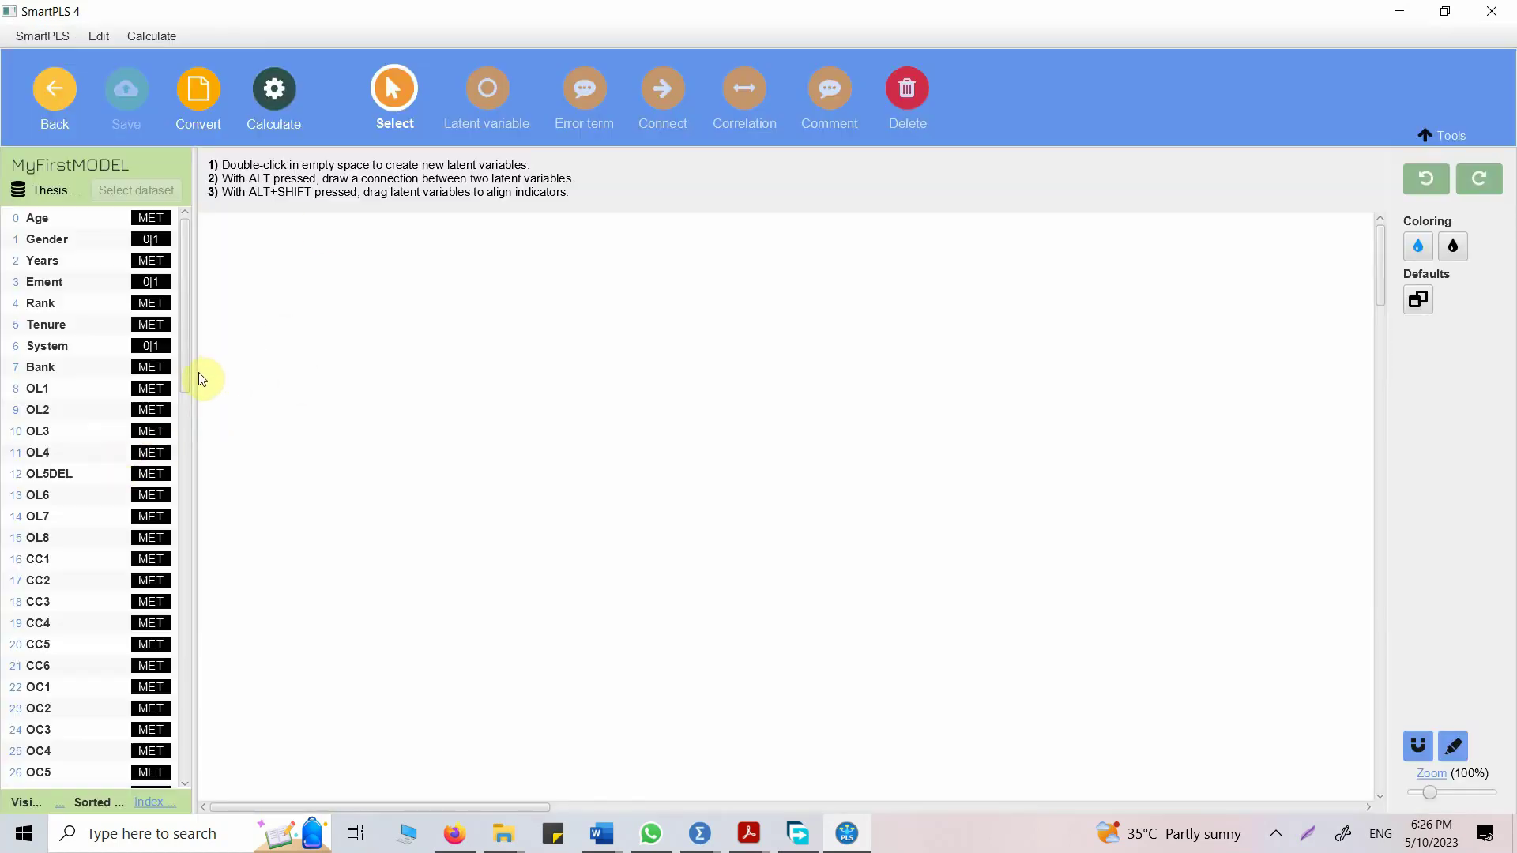
Place indicators CC1–CC6 on the canvas as the CC construct.
drag(195, 372, 272, 366)
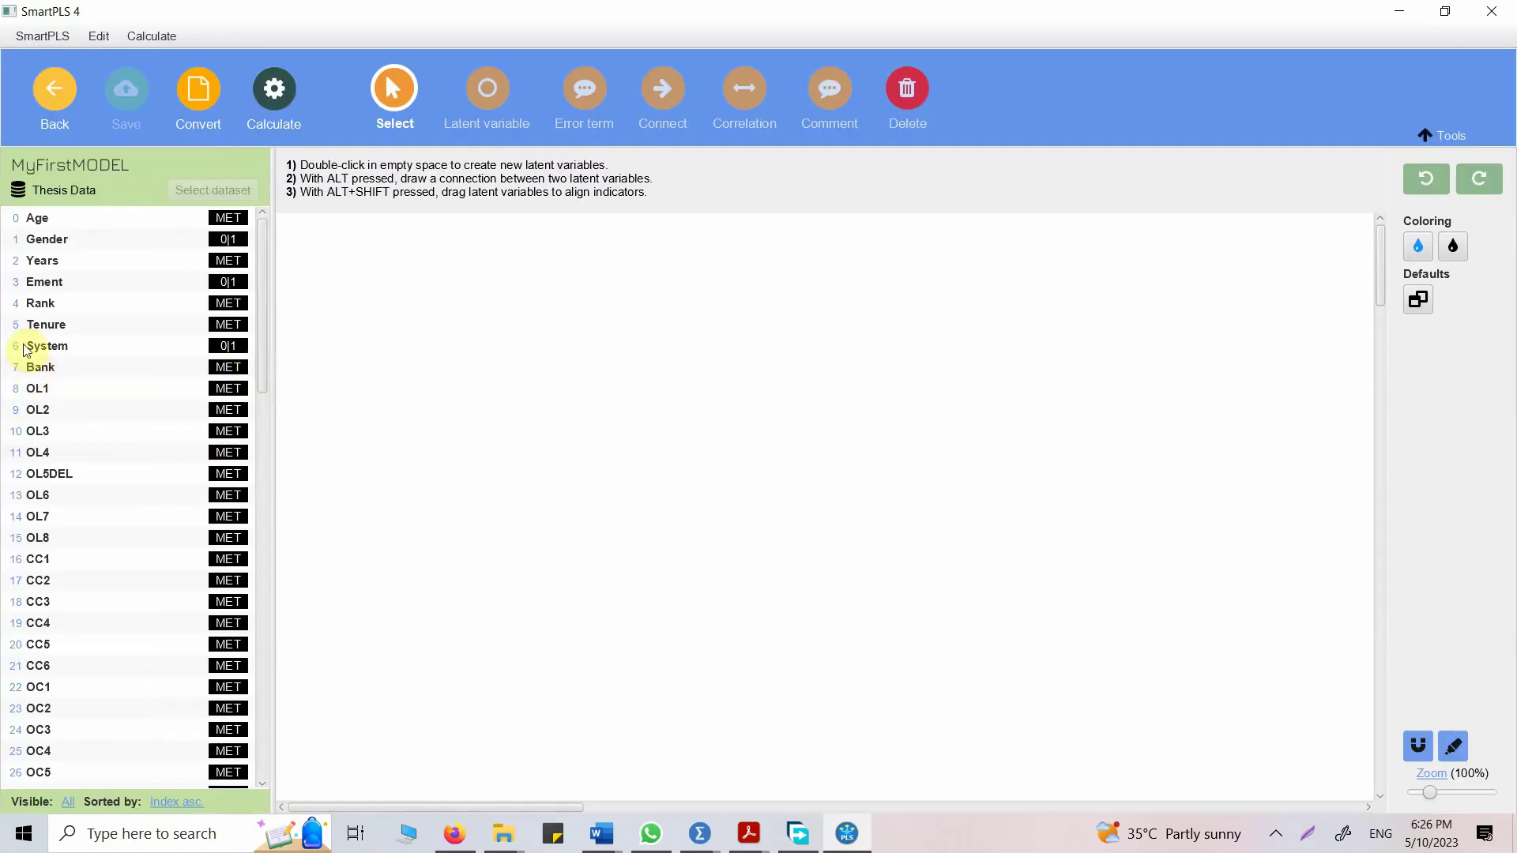
click(60, 389)
key(Down)
key(Down)
key(Down)
key(Down)
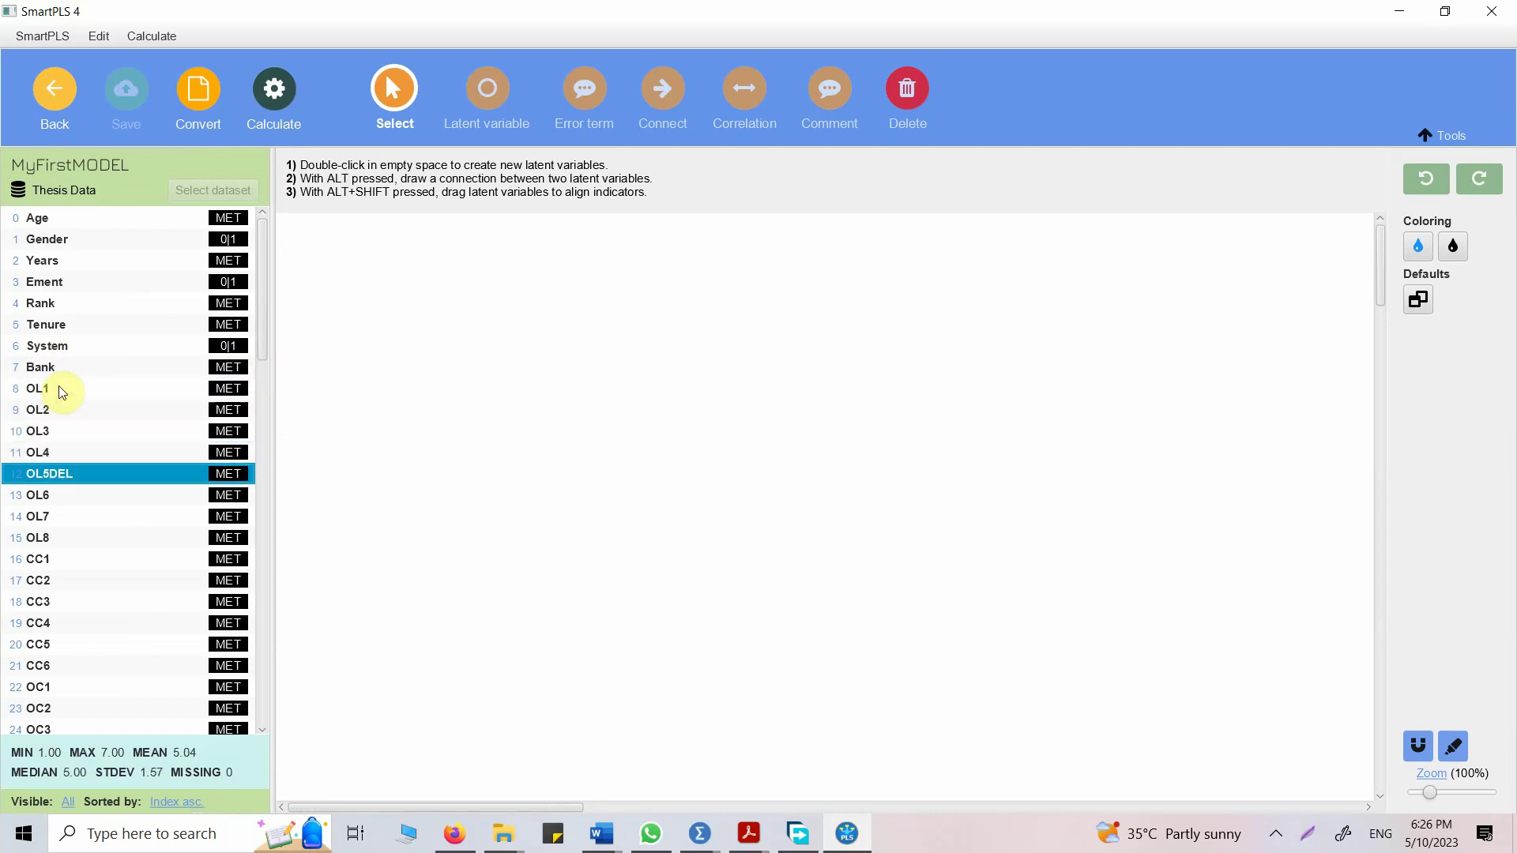
key(Down)
key(Down)
key(Down)
key(Down)
key(shift+Down)
key(shift+Down)
key(shift+Down)
key(shift+Down)
key(shift+Down)
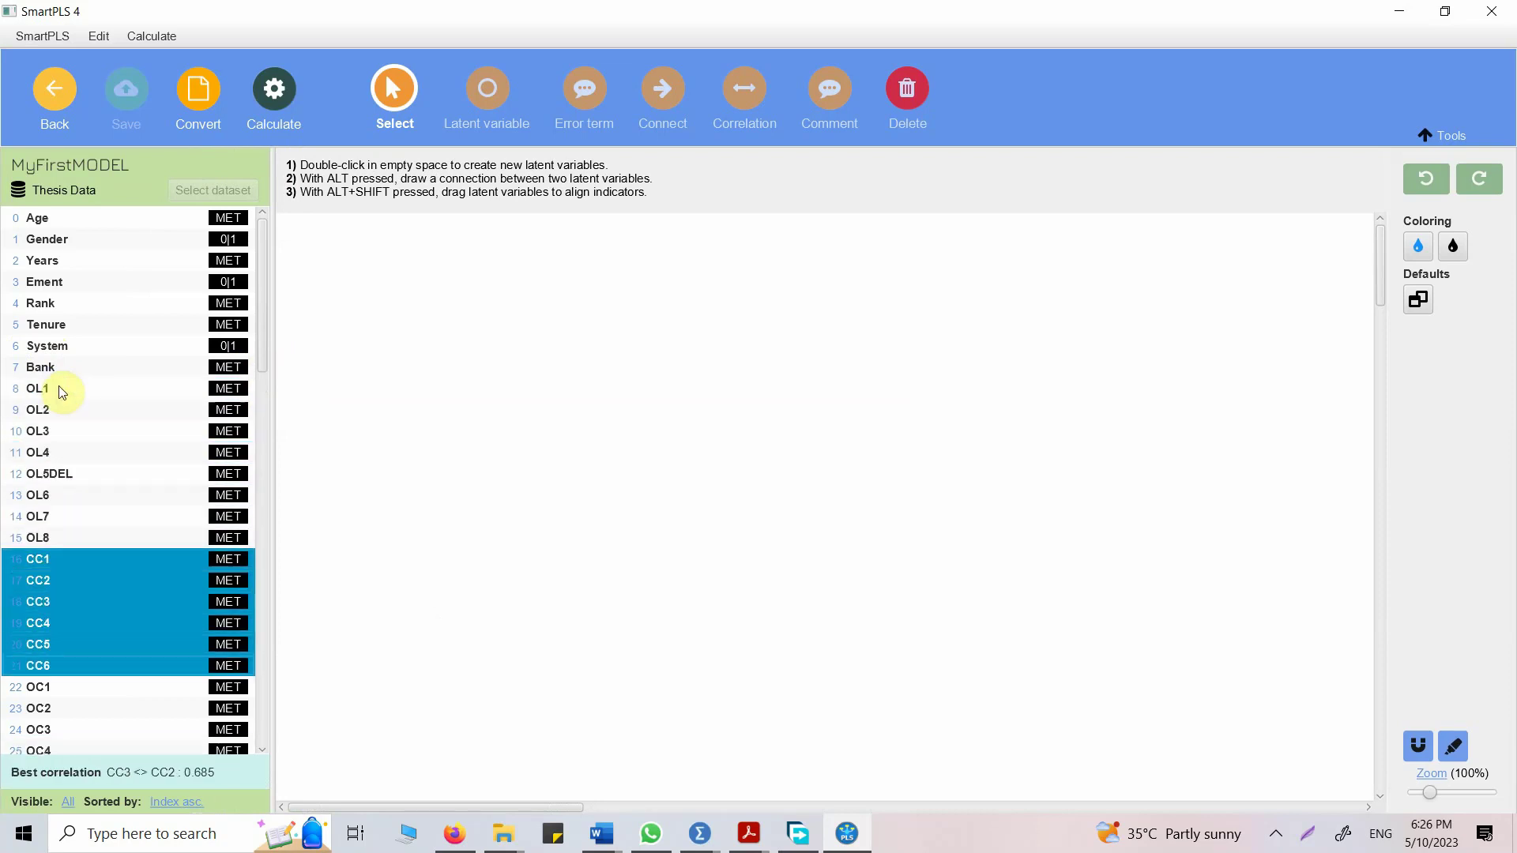
drag(107, 597, 548, 429)
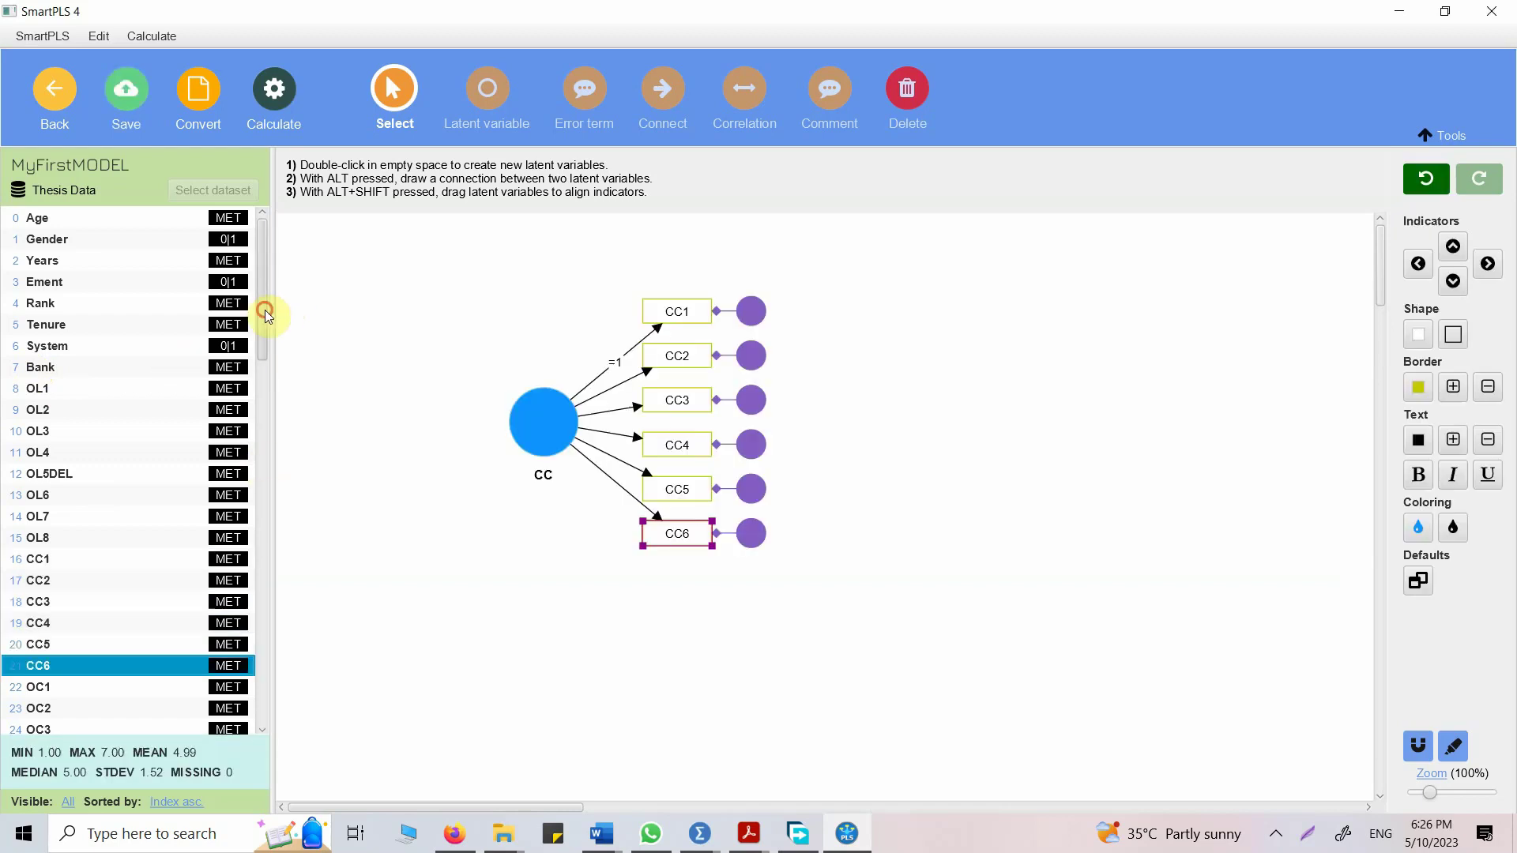
drag(264, 309, 269, 723)
Place indicators OP1–OP4 on the canvas as the construct named OP.
click(49, 574)
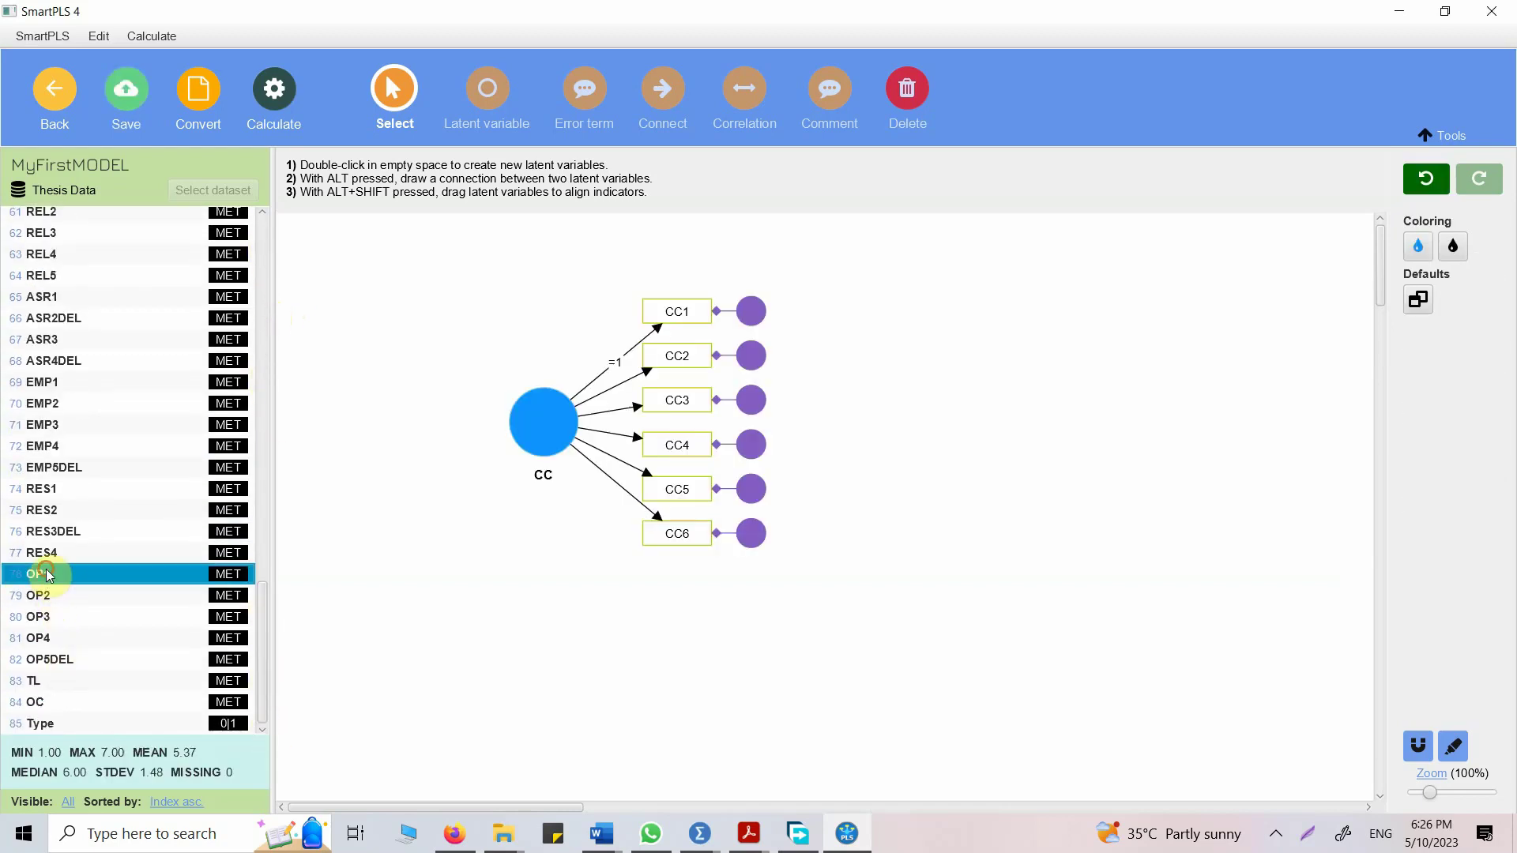
key(shift+Down)
key(shift+Down)
key(shift+Down)
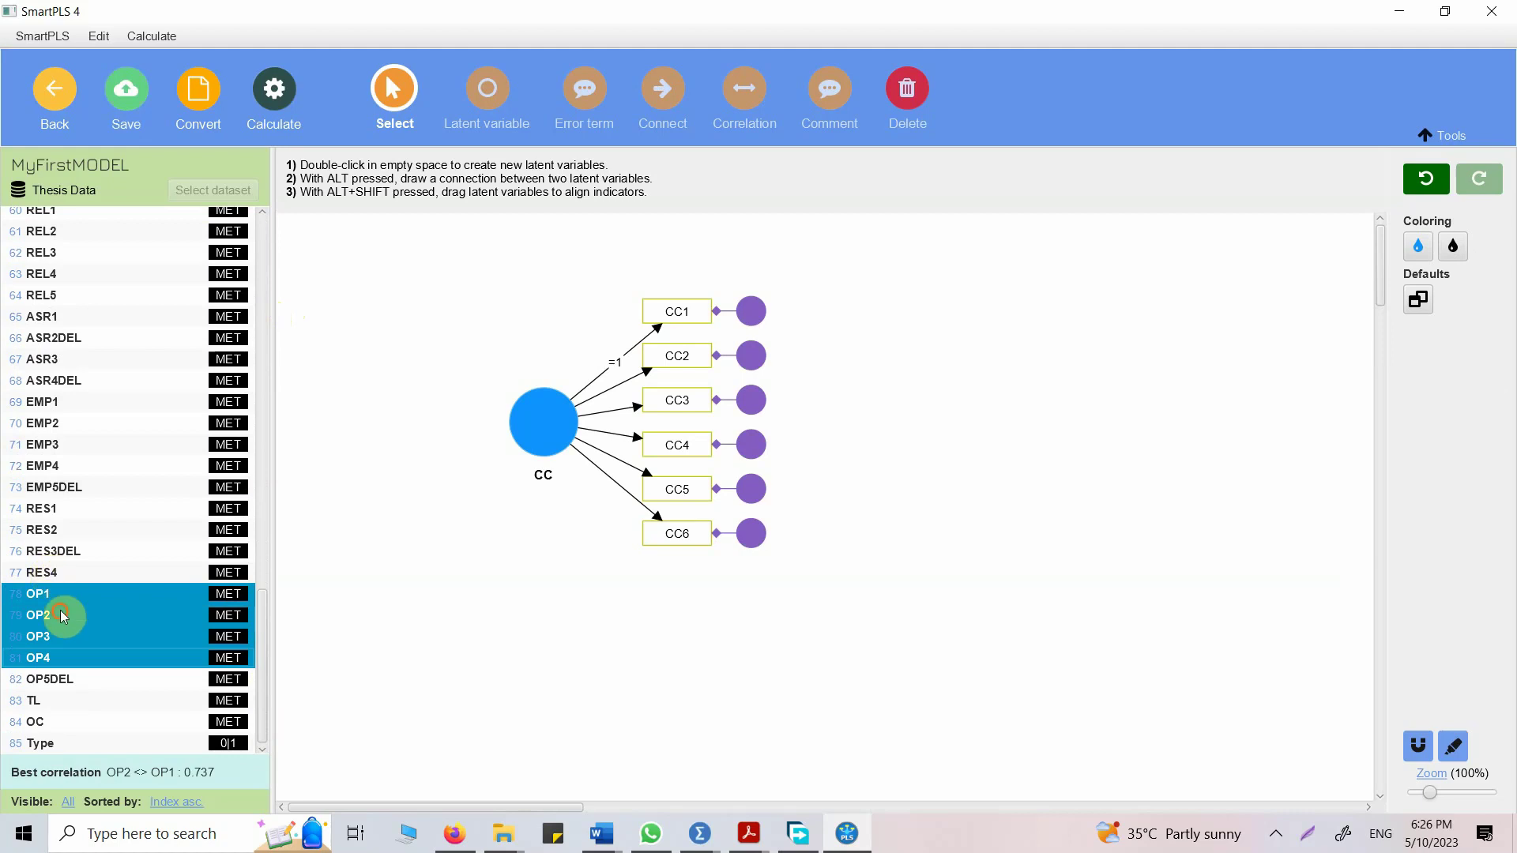
drag(60, 613, 549, 628)
key(Return)
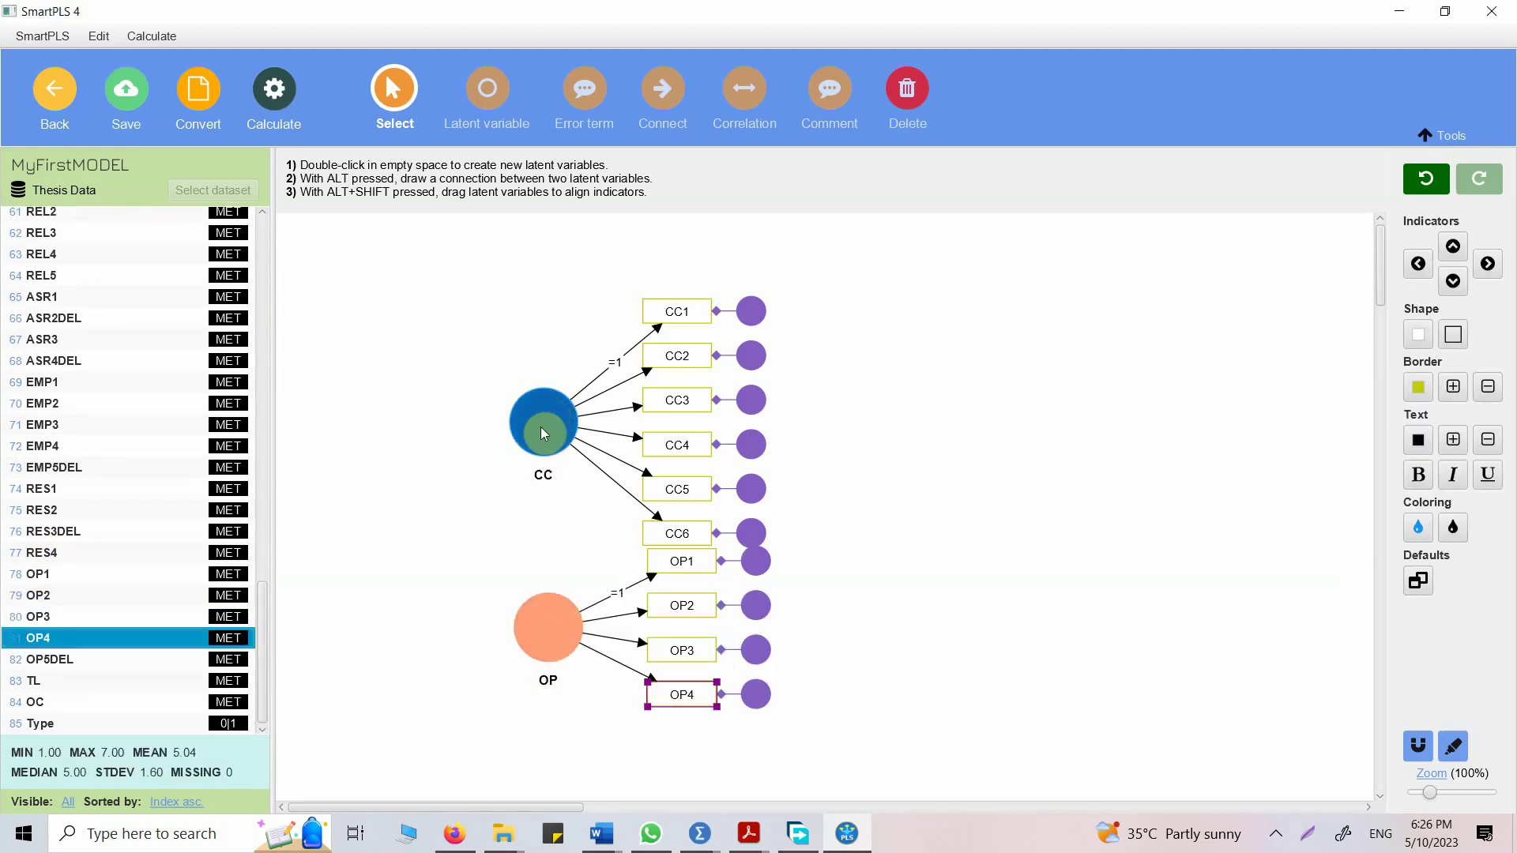
Put both constructs' indicators on the left, move CC up, and correlate CC with OP.
click(547, 419)
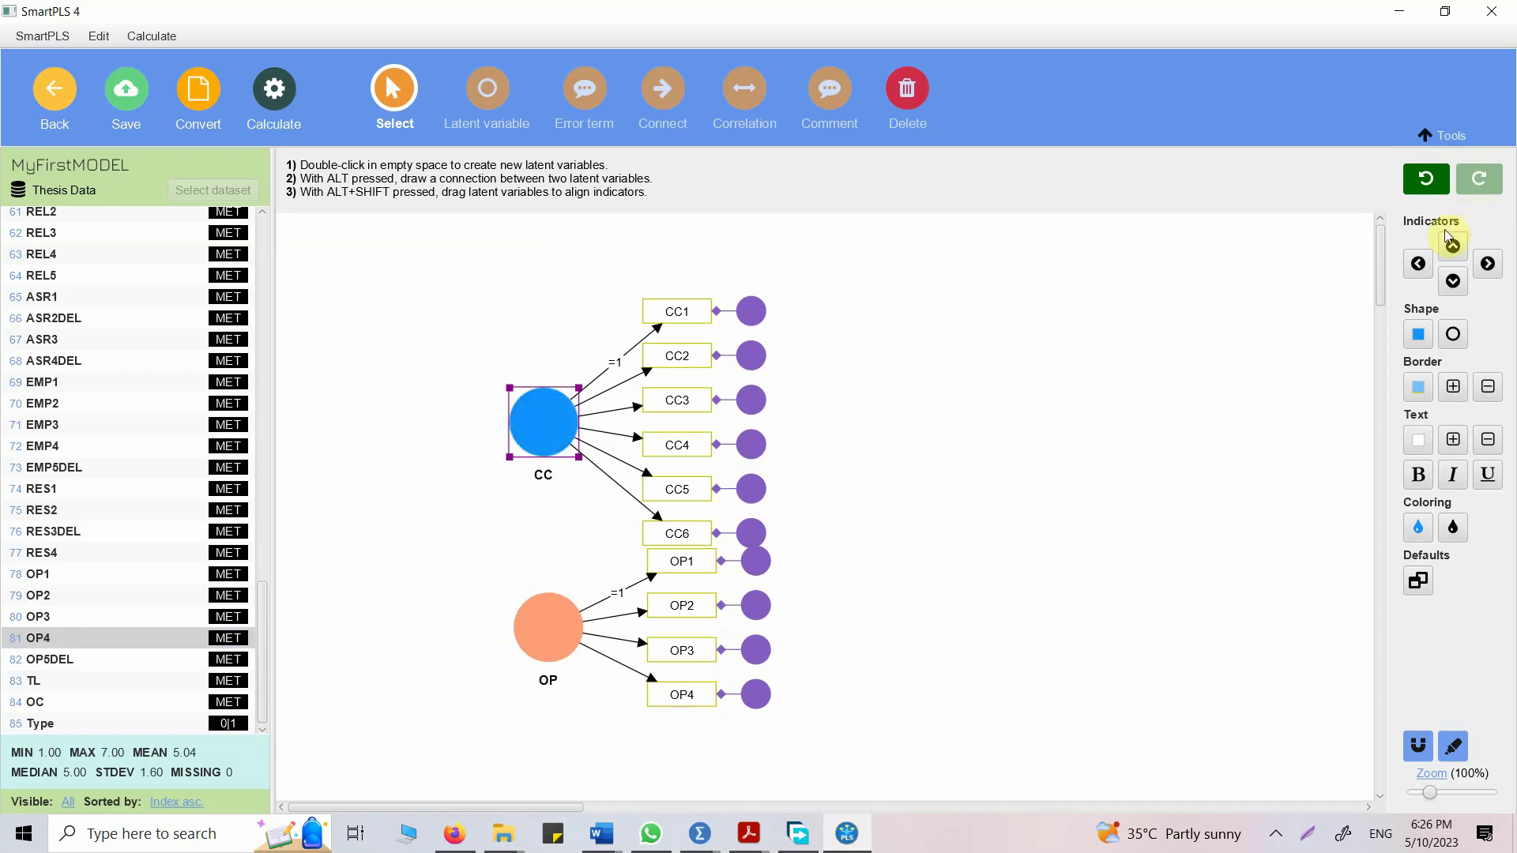
click(1418, 263)
click(528, 632)
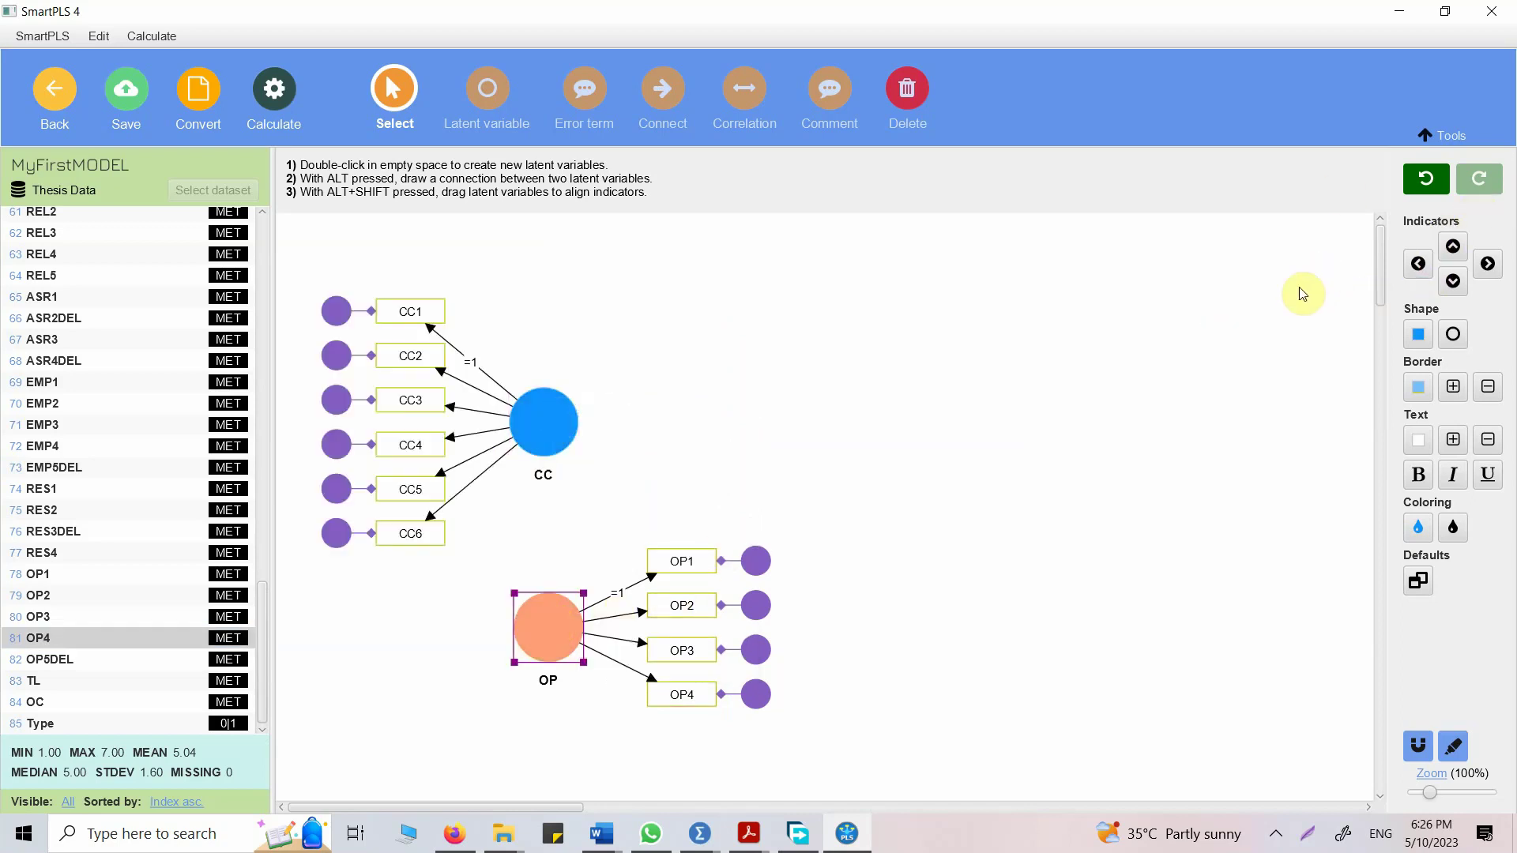
click(1415, 265)
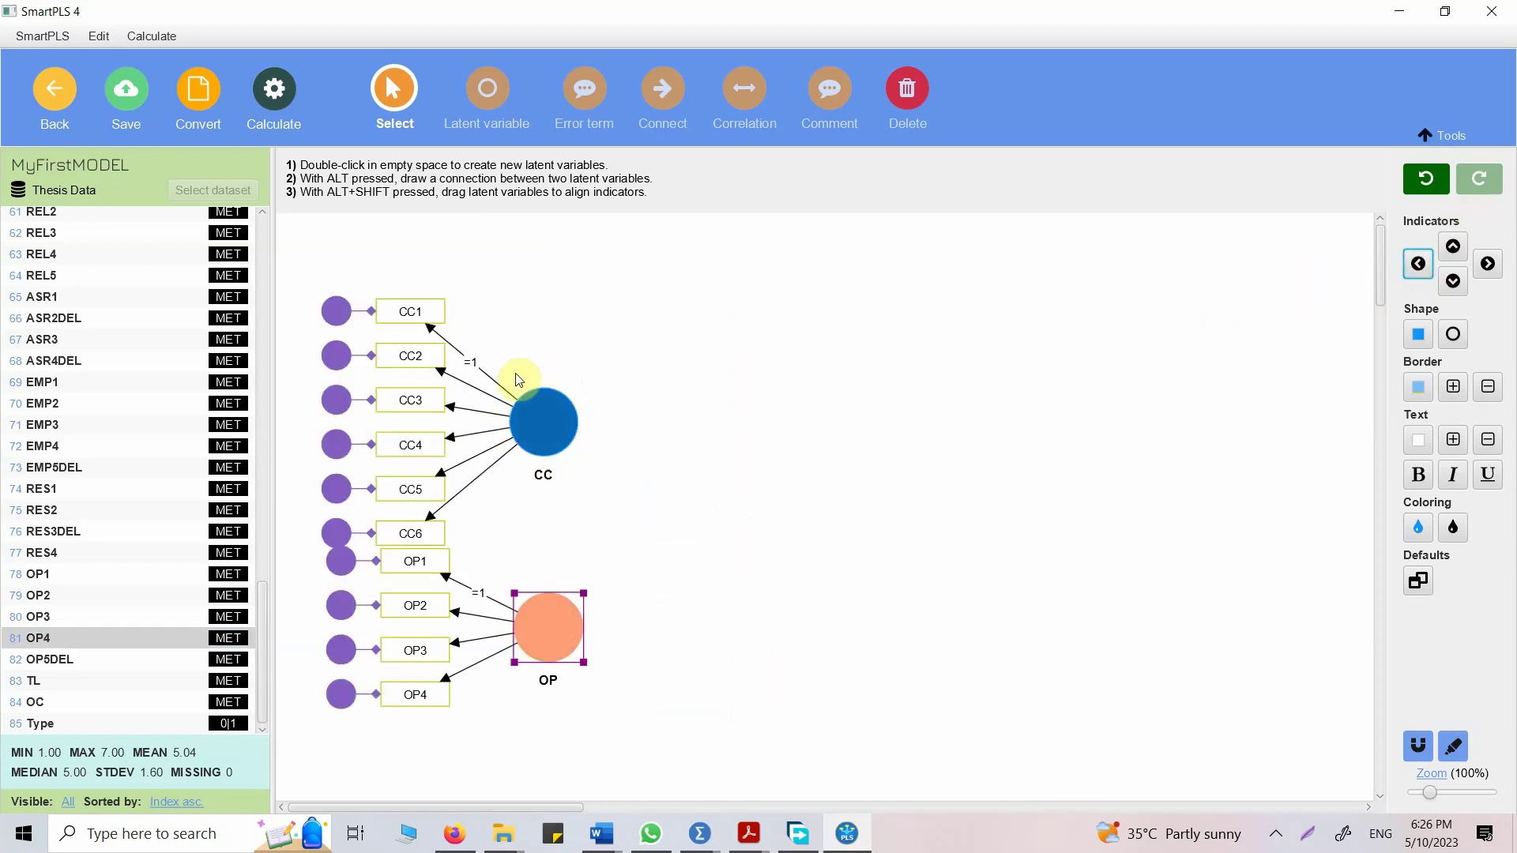
mouse_move(534, 392)
mouse_down()
mouse_move(538, 335)
mouse_move(549, 377)
mouse_up()
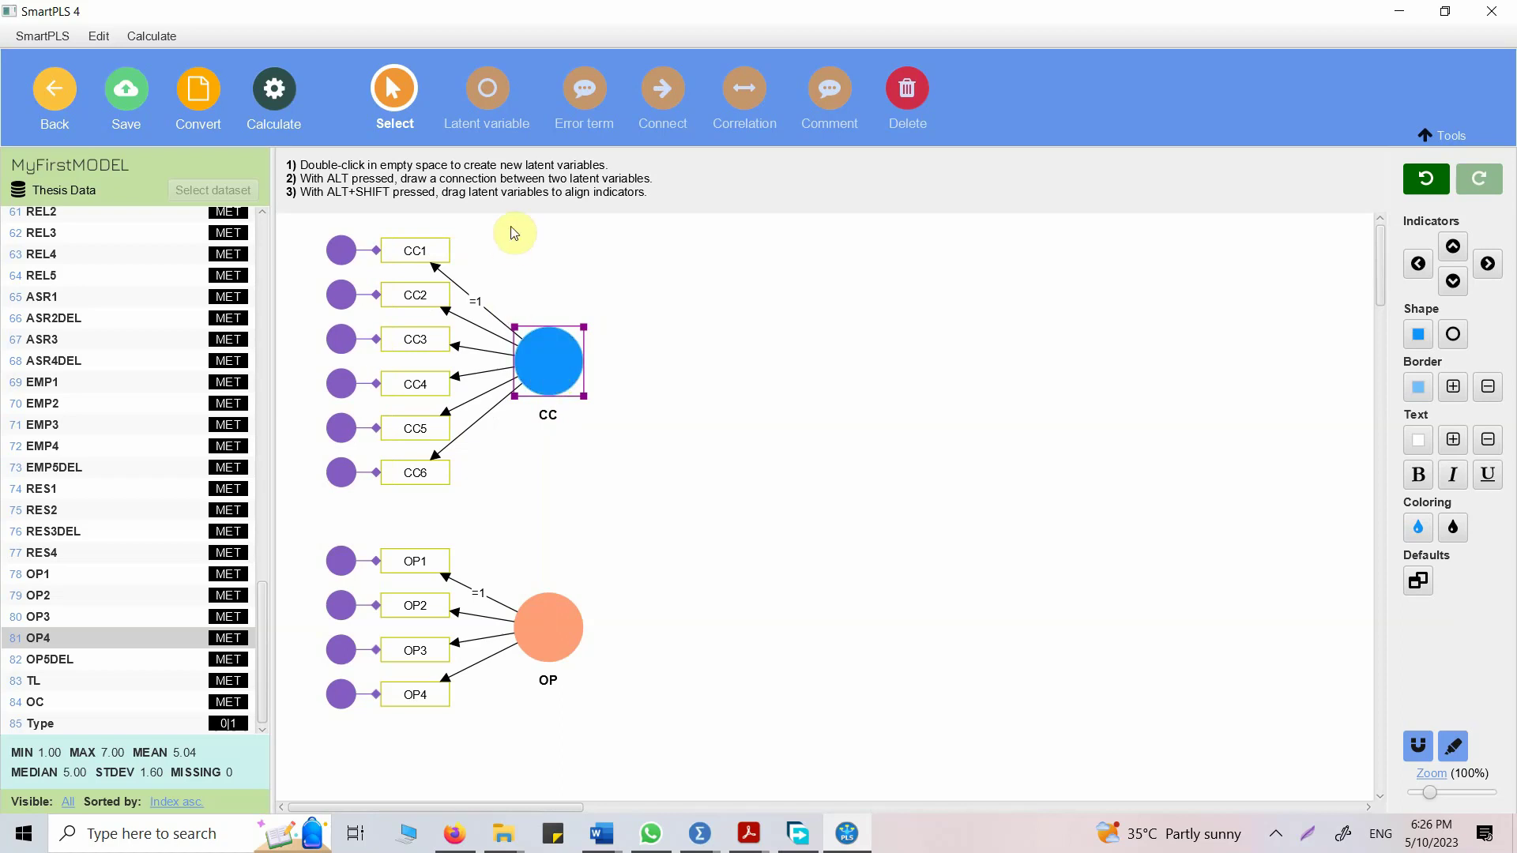
click(747, 99)
drag(566, 361, 553, 613)
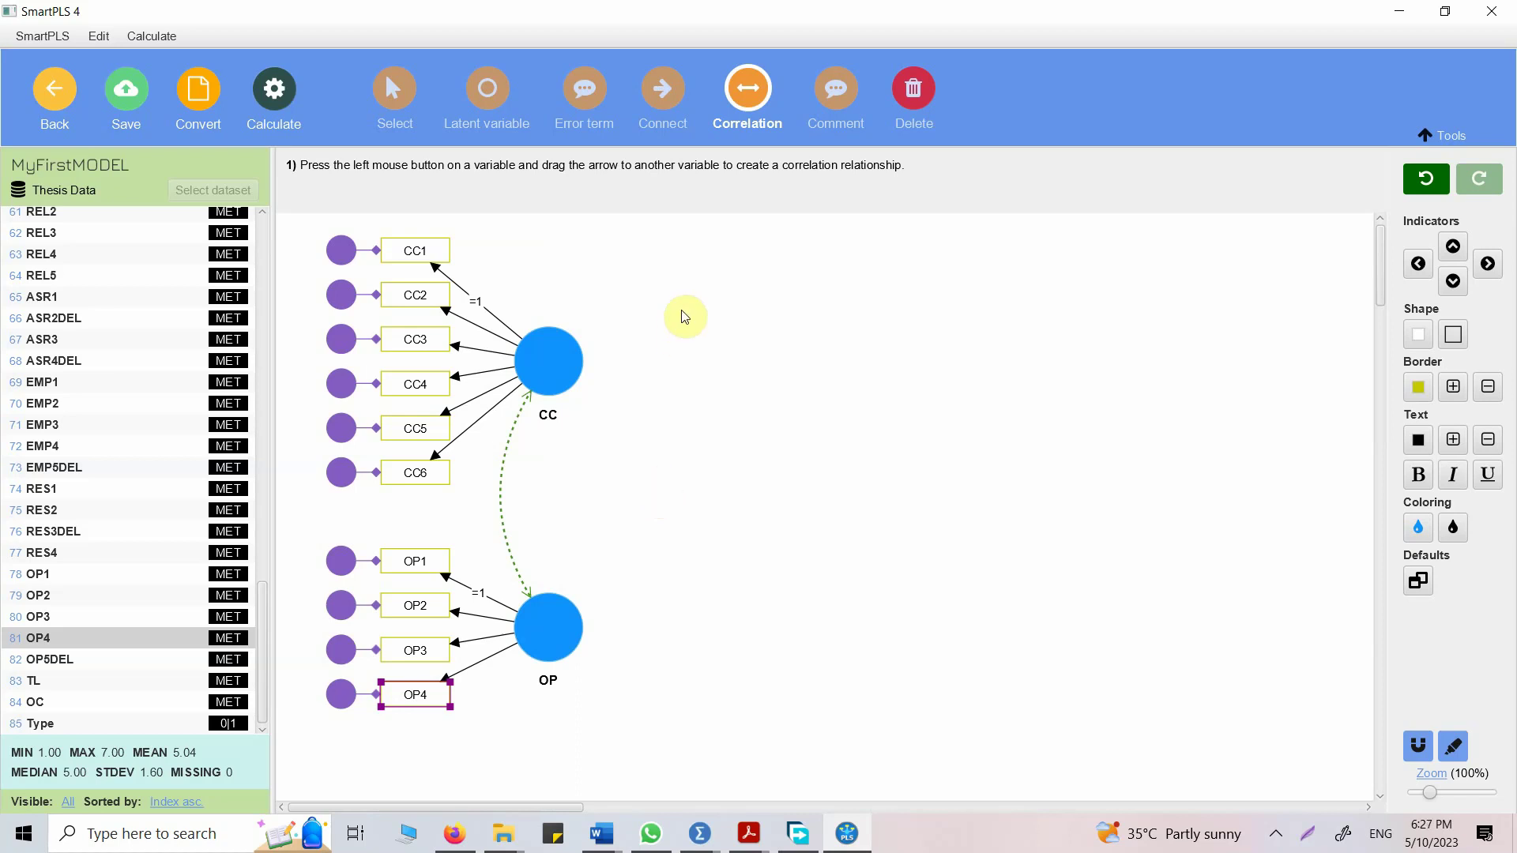
Run the Basic CB-SEM algorithm and display standardized outer loadings (0.661–0.902) on the diagram.
click(275, 93)
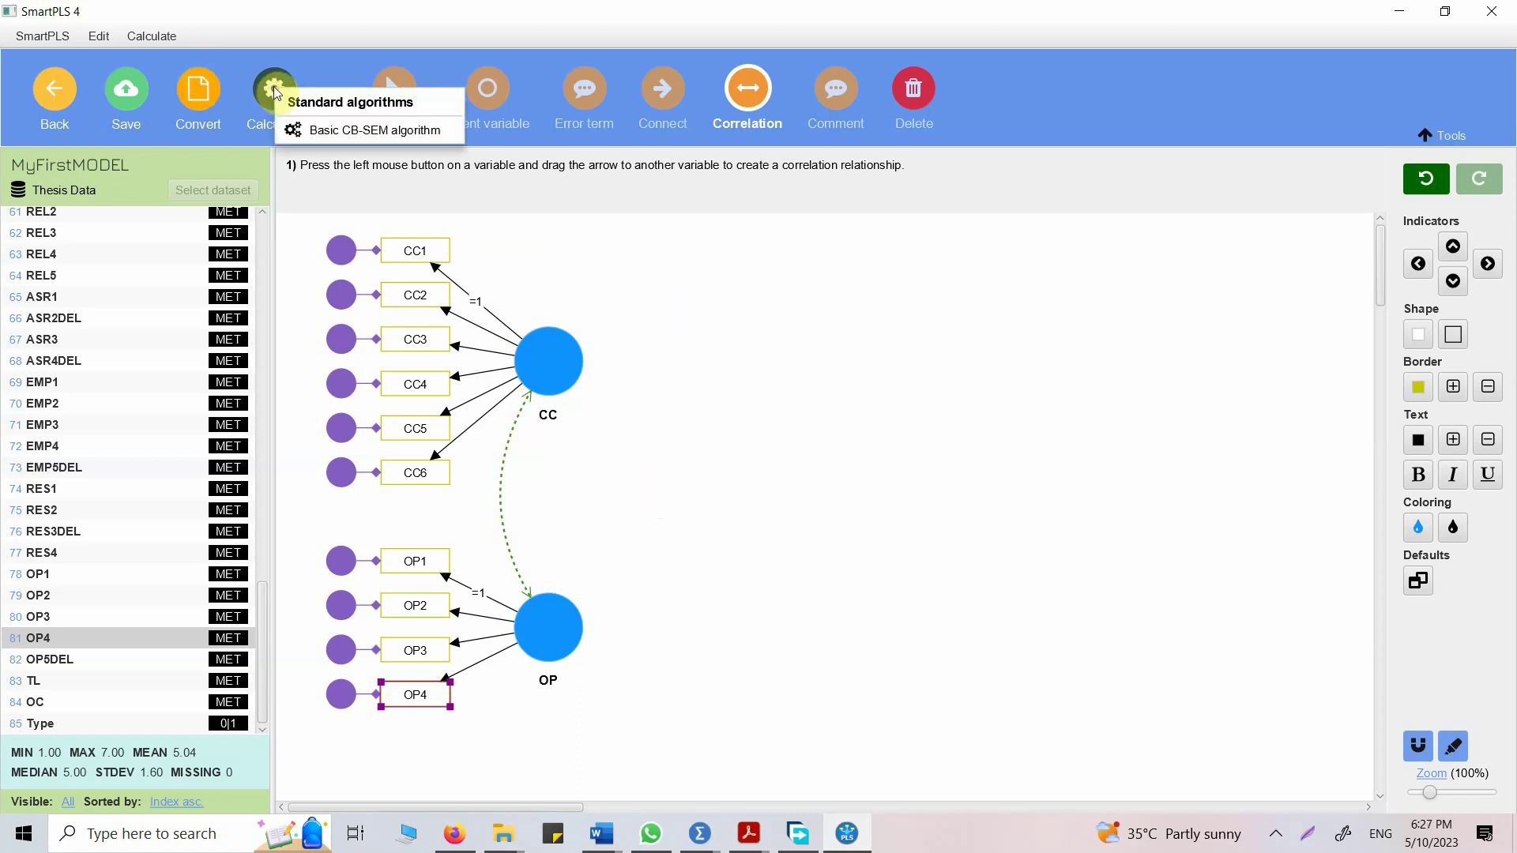
click(374, 131)
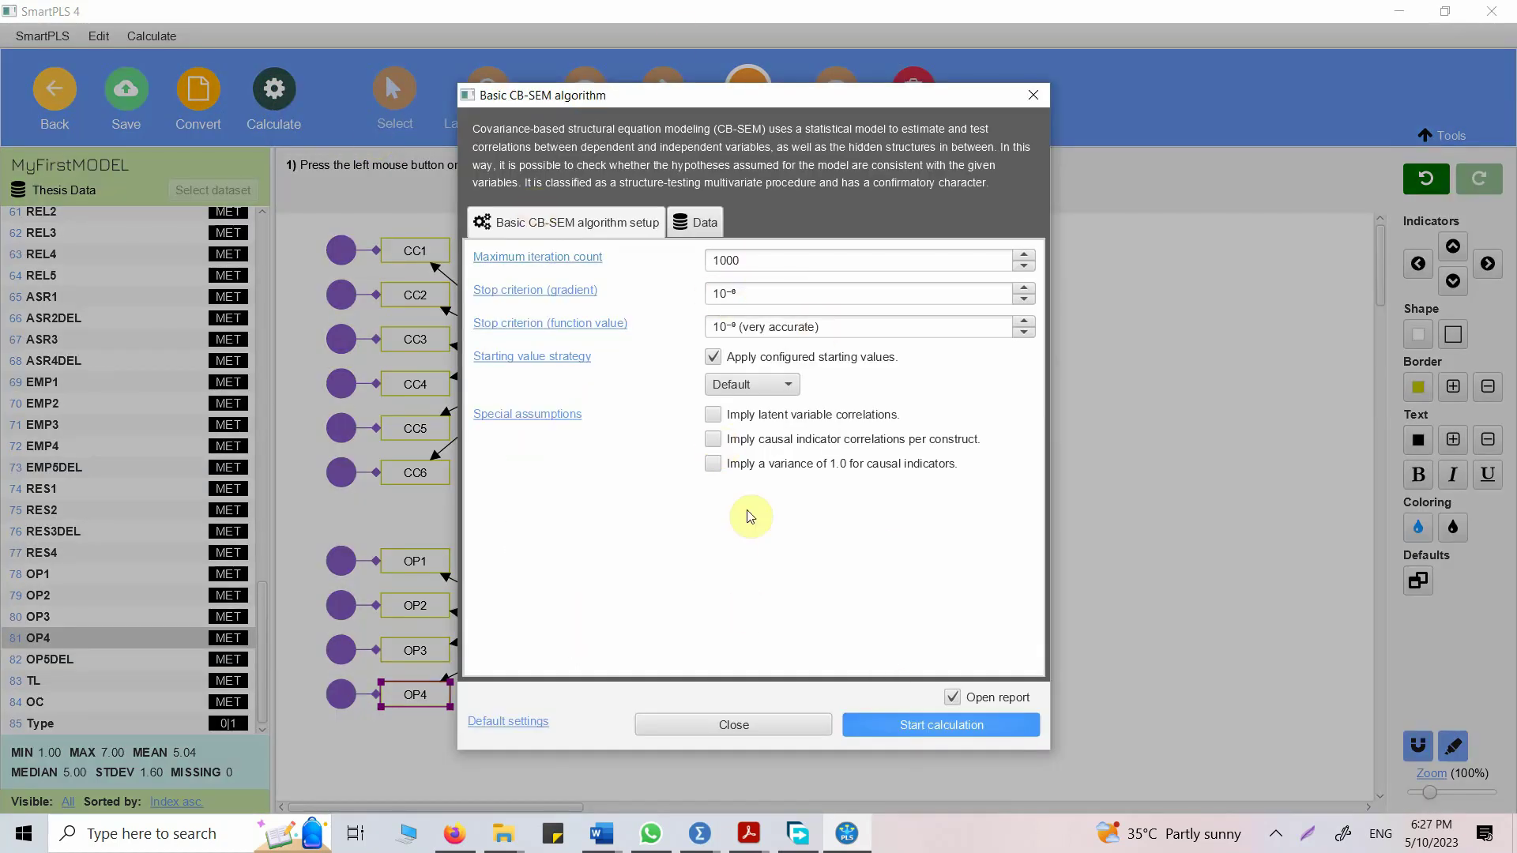
click(937, 725)
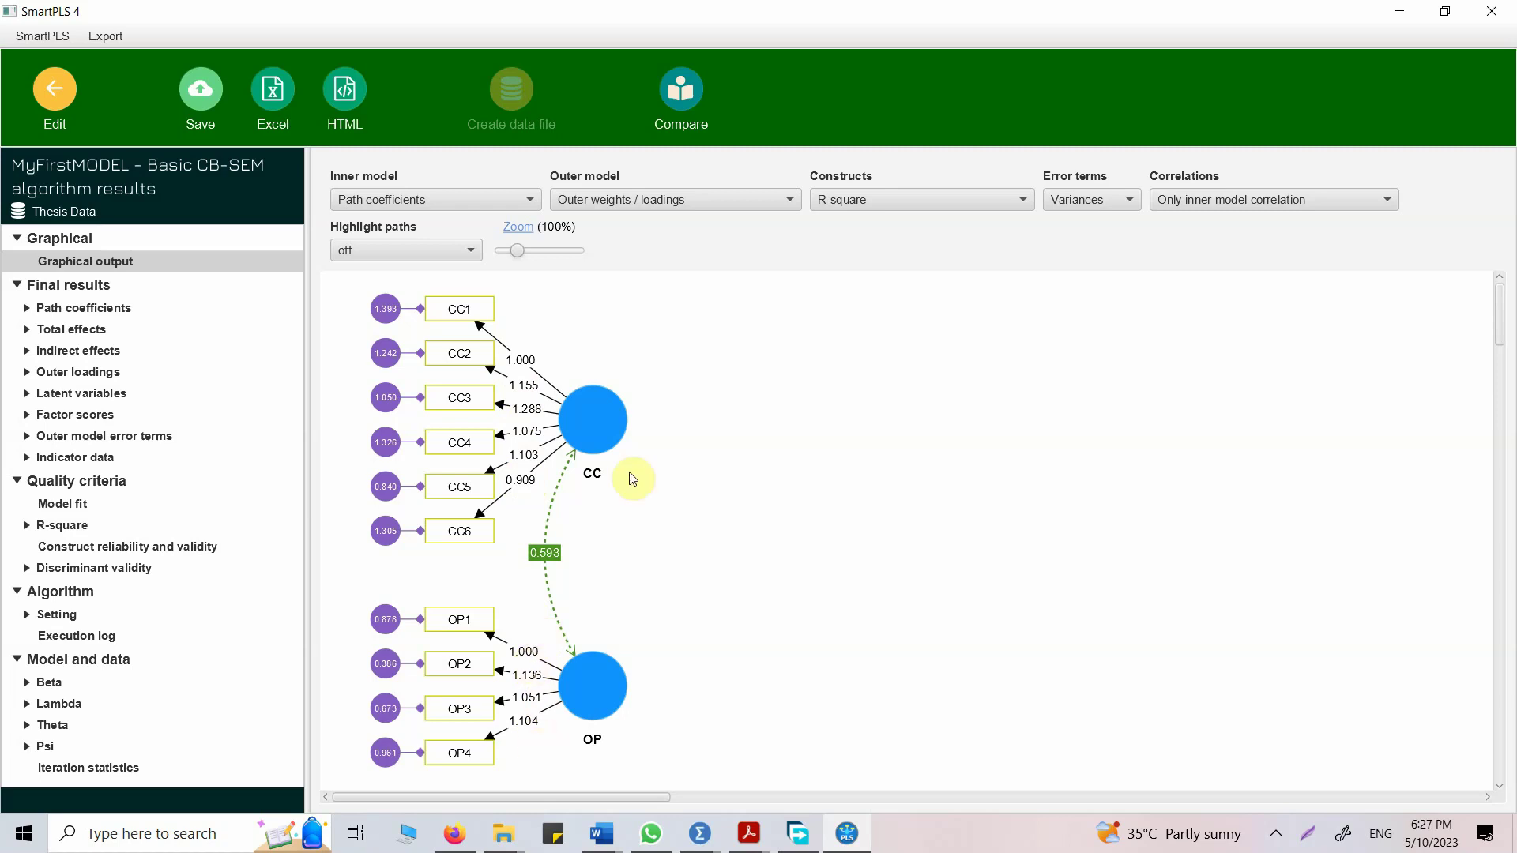
click(654, 202)
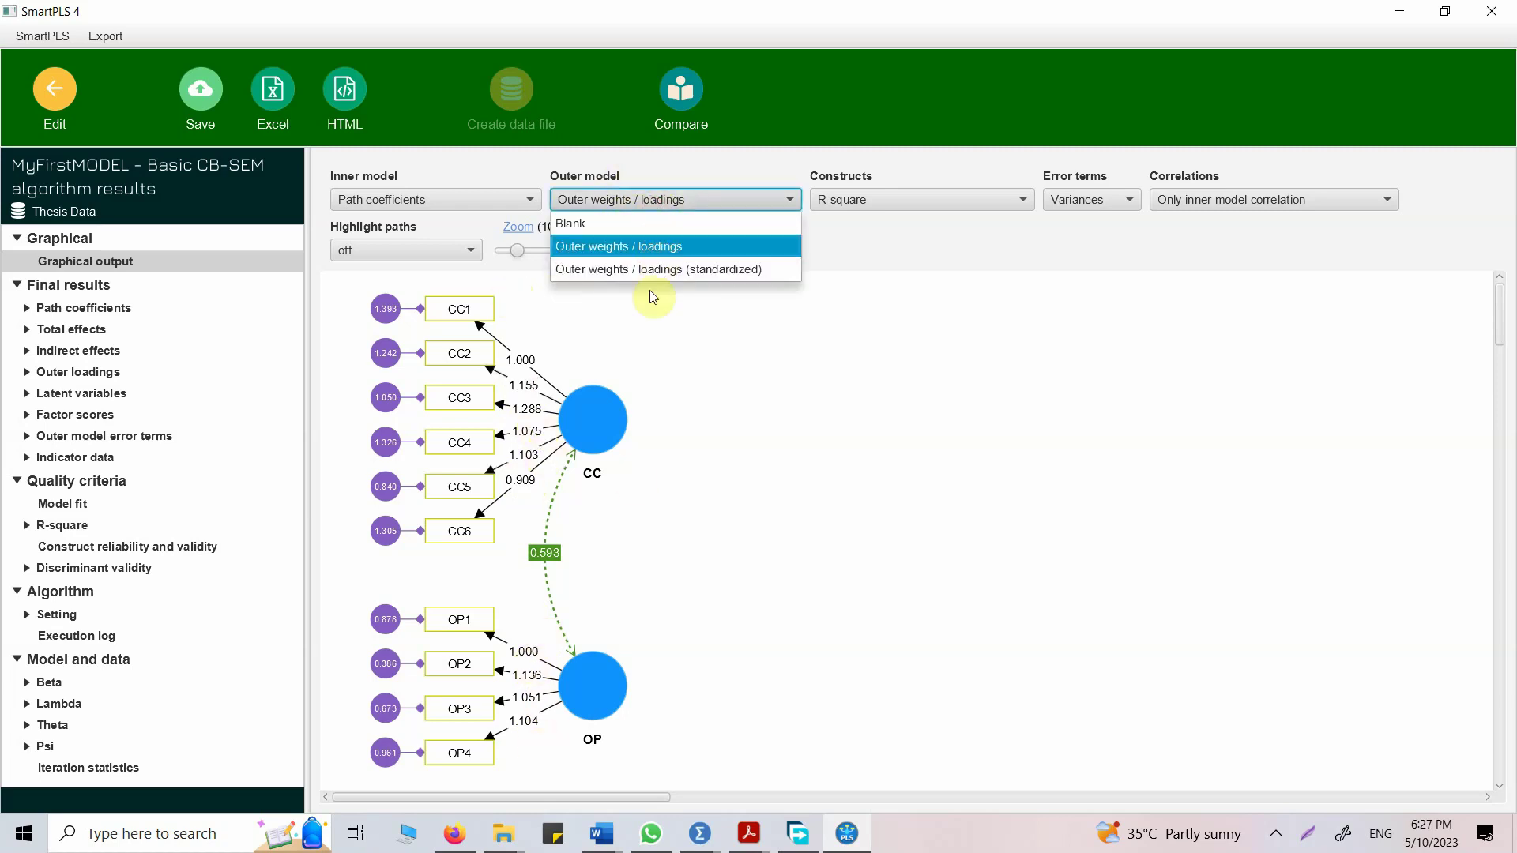
click(672, 271)
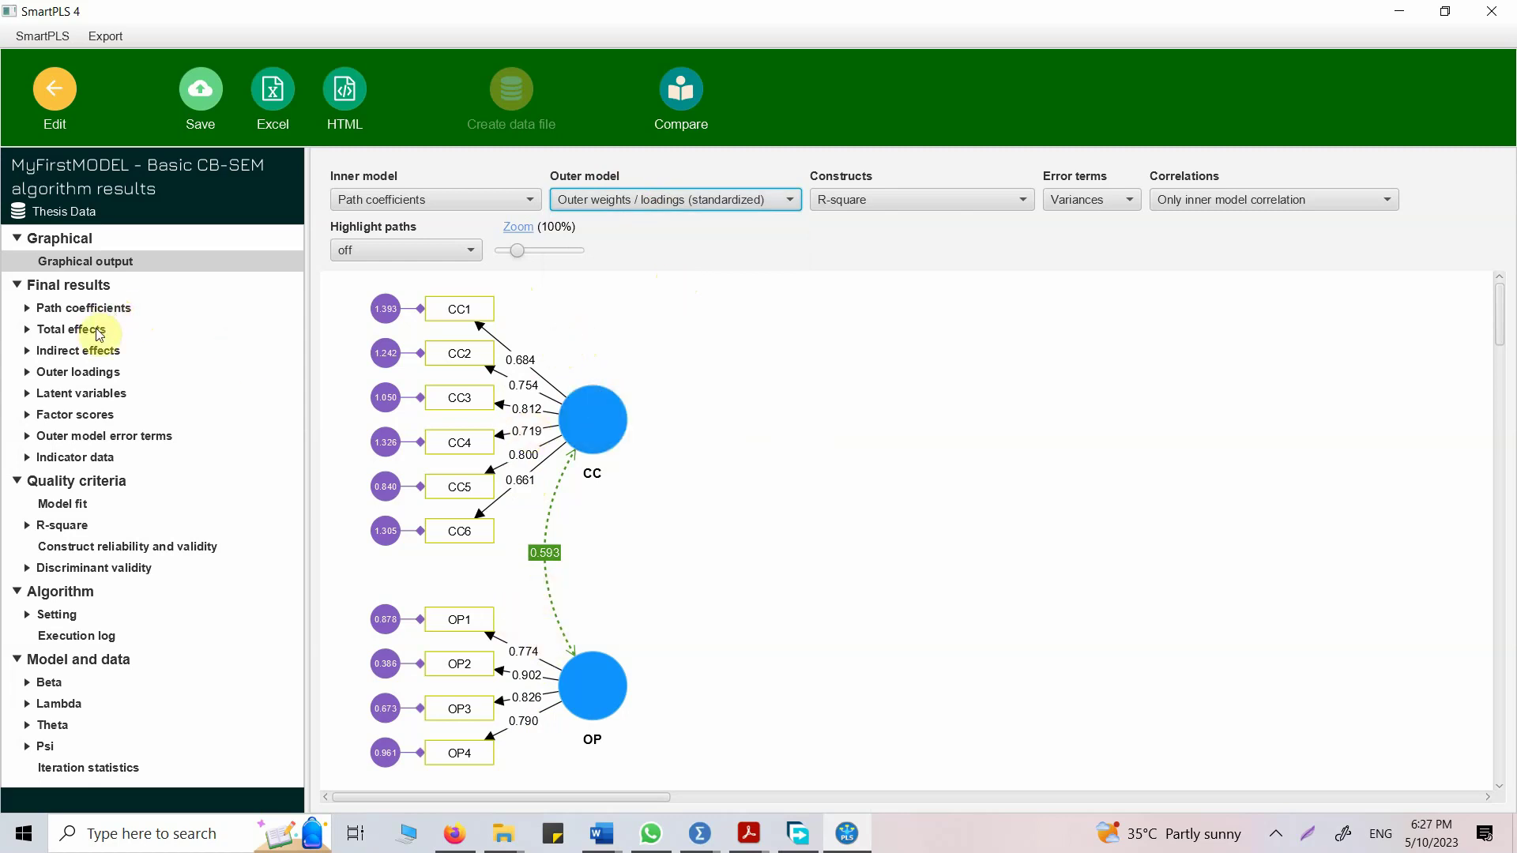
Review unstandardized and standardized outer loadings, then model fit (chi-square 184.289, RMSEA 0.114, CFI 0.924).
click(88, 377)
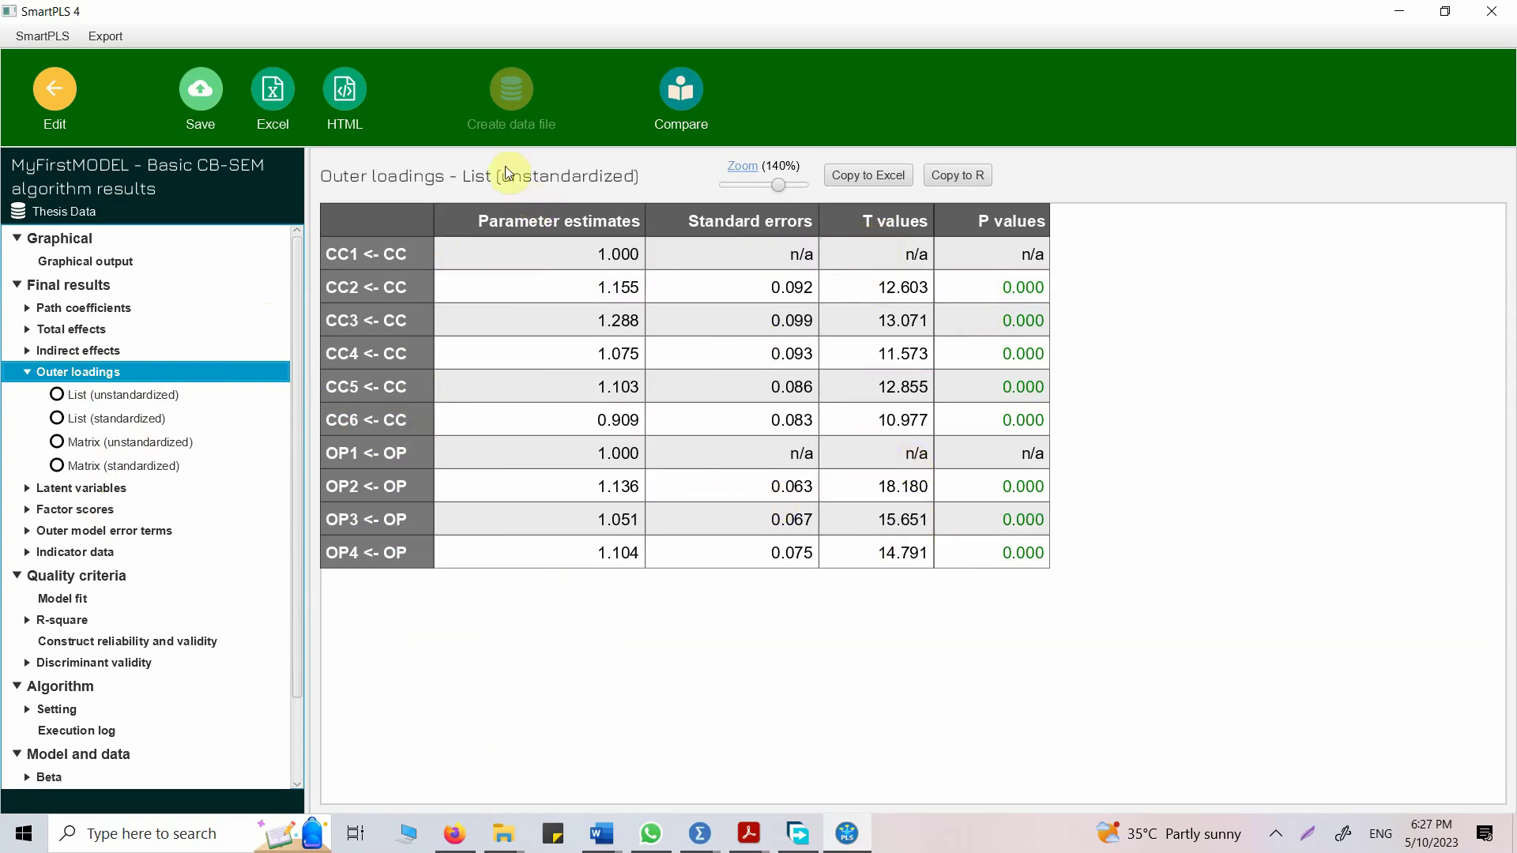
click(110, 425)
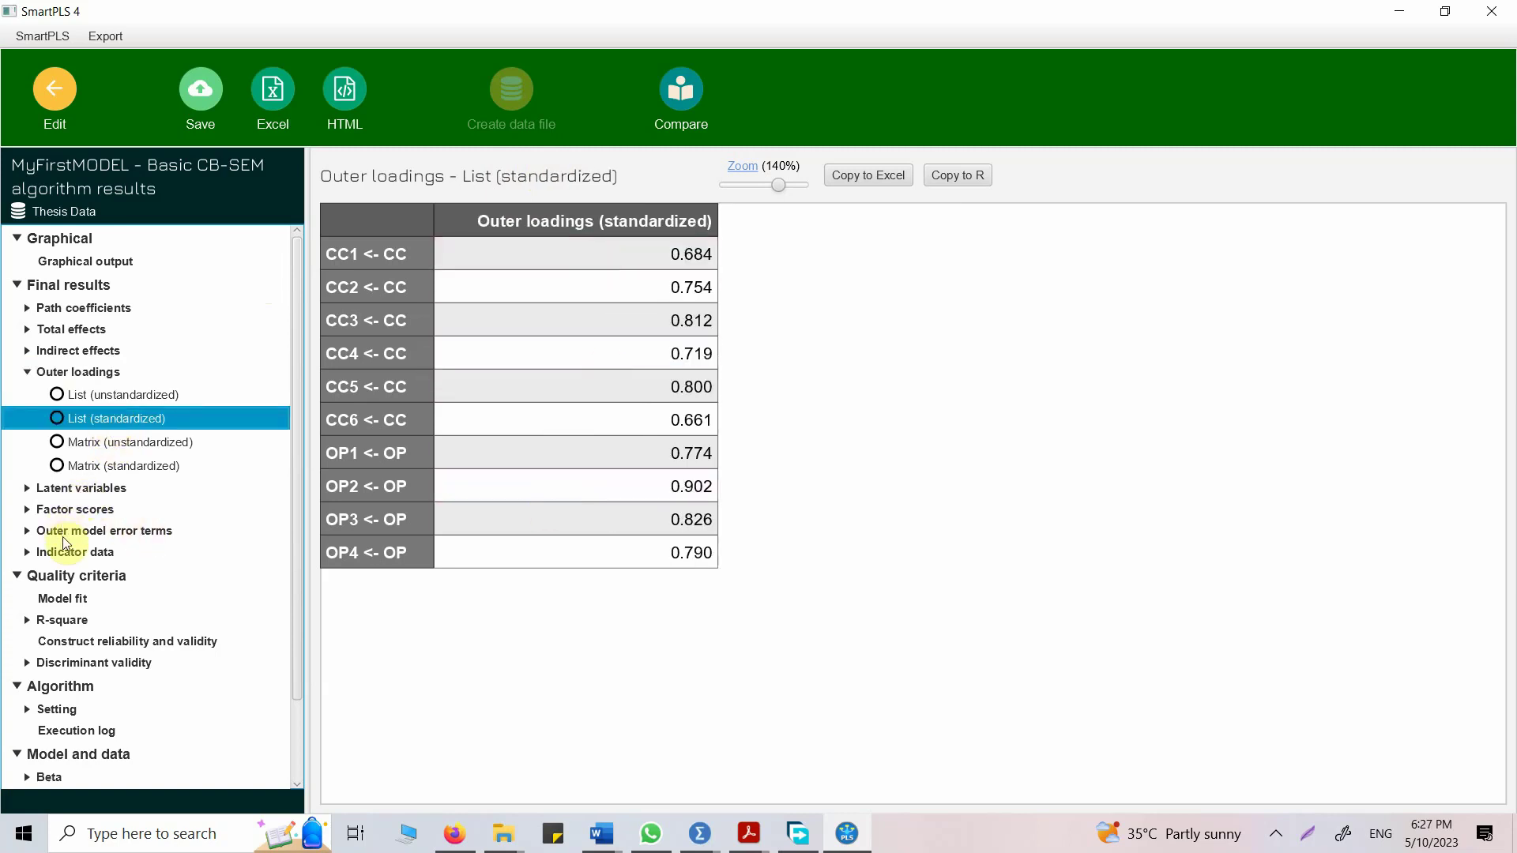
click(73, 601)
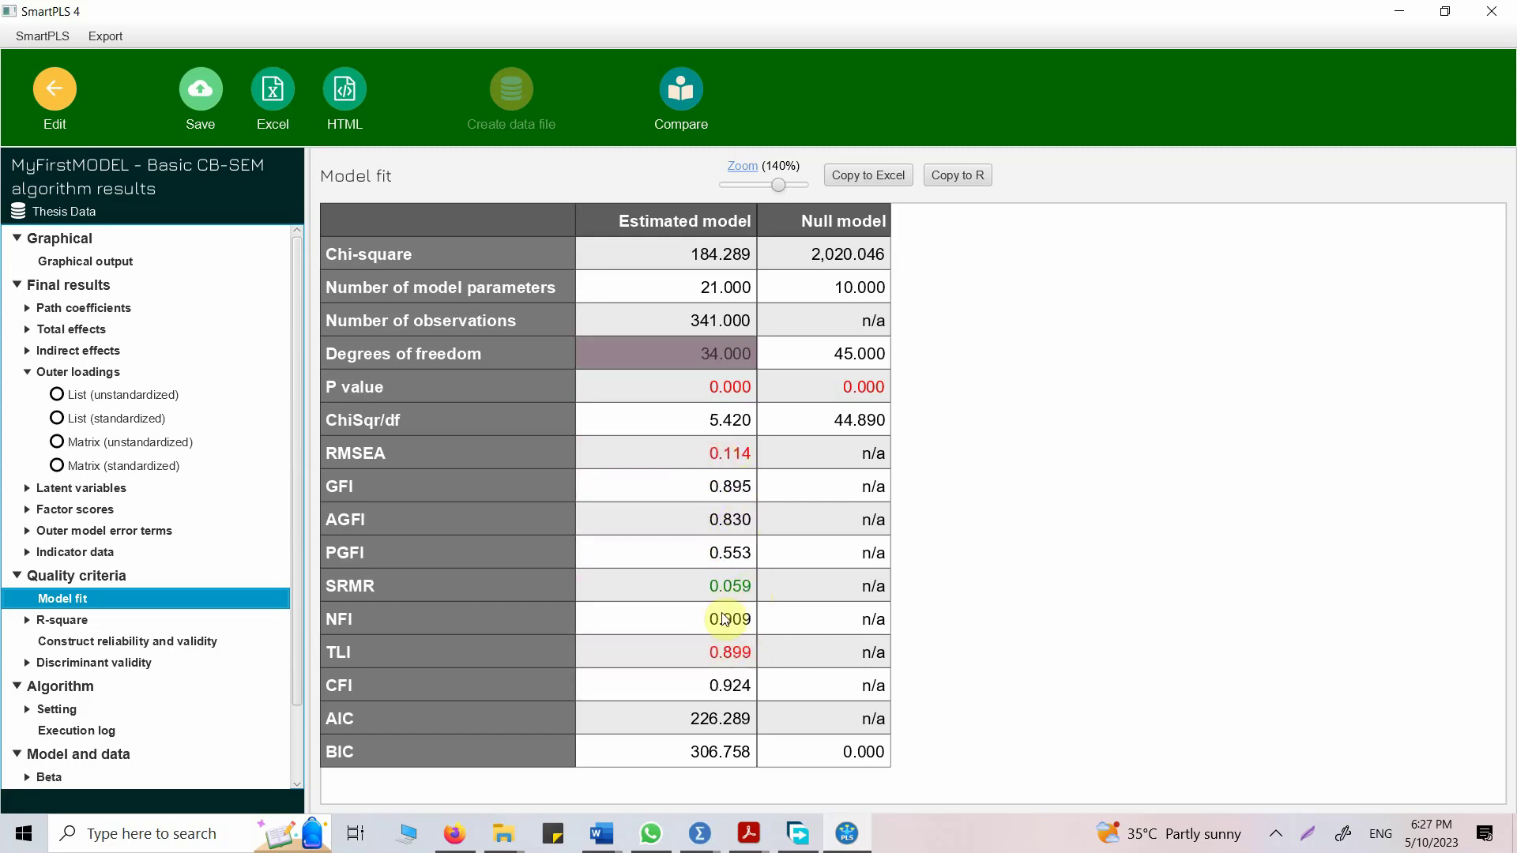
Check construct reliability, the Fornell-Larcker table, and HTMT (0.625 between CC and OP).
click(161, 641)
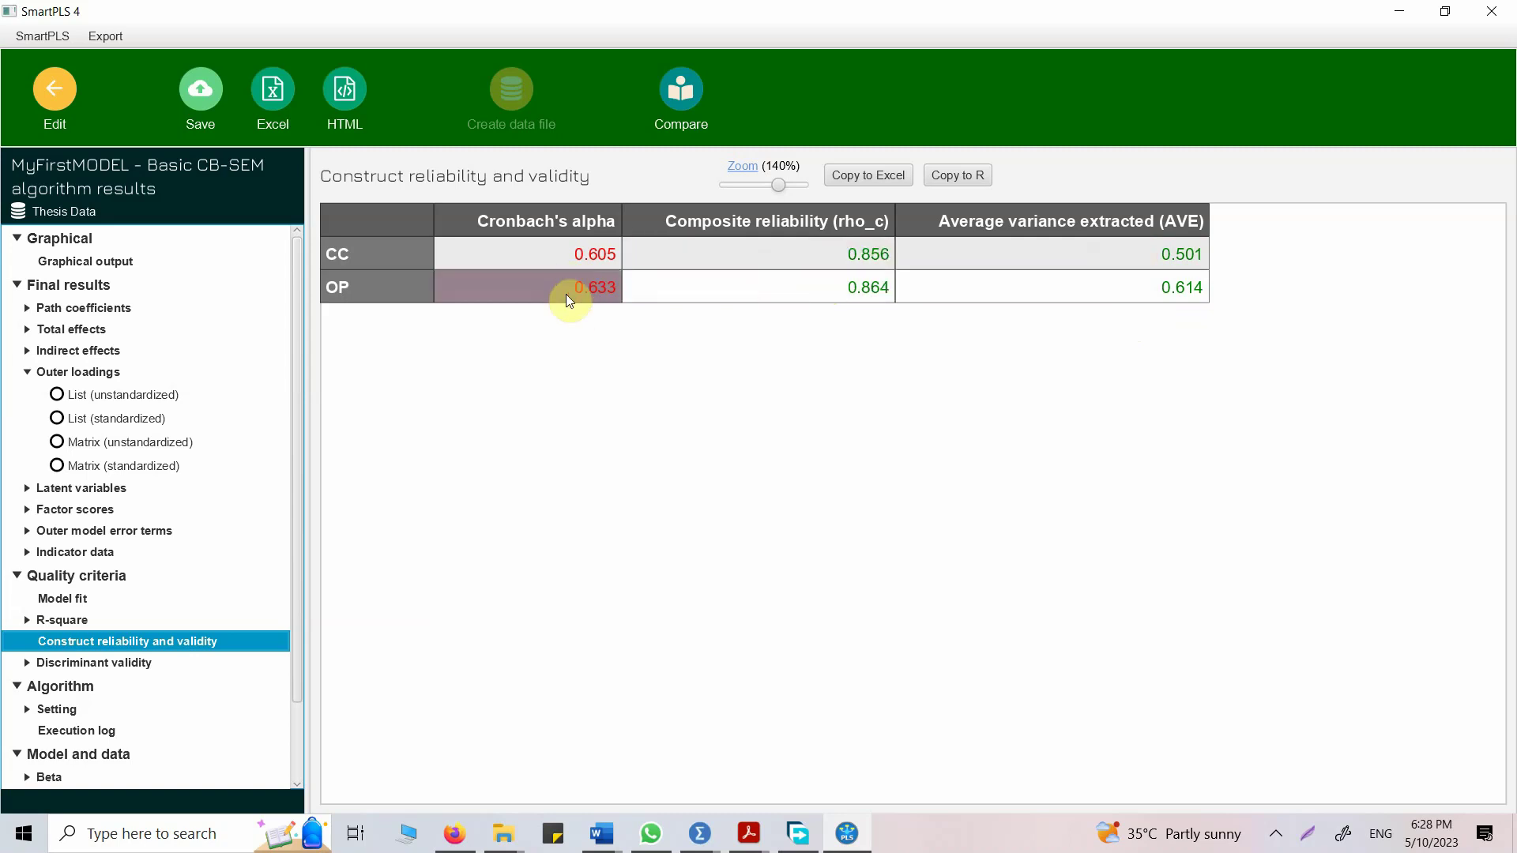
click(136, 662)
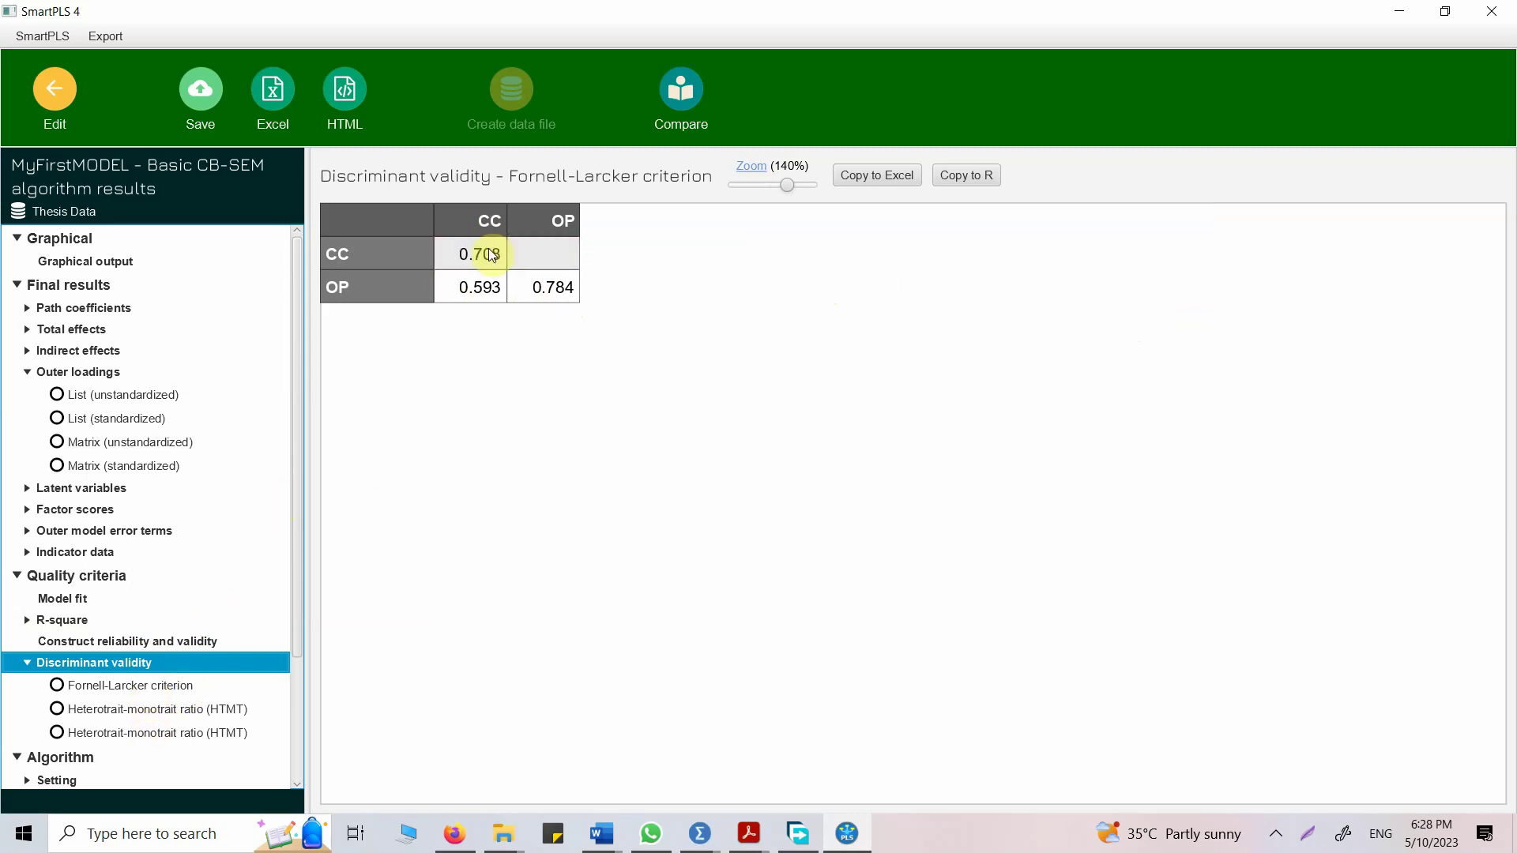
click(169, 711)
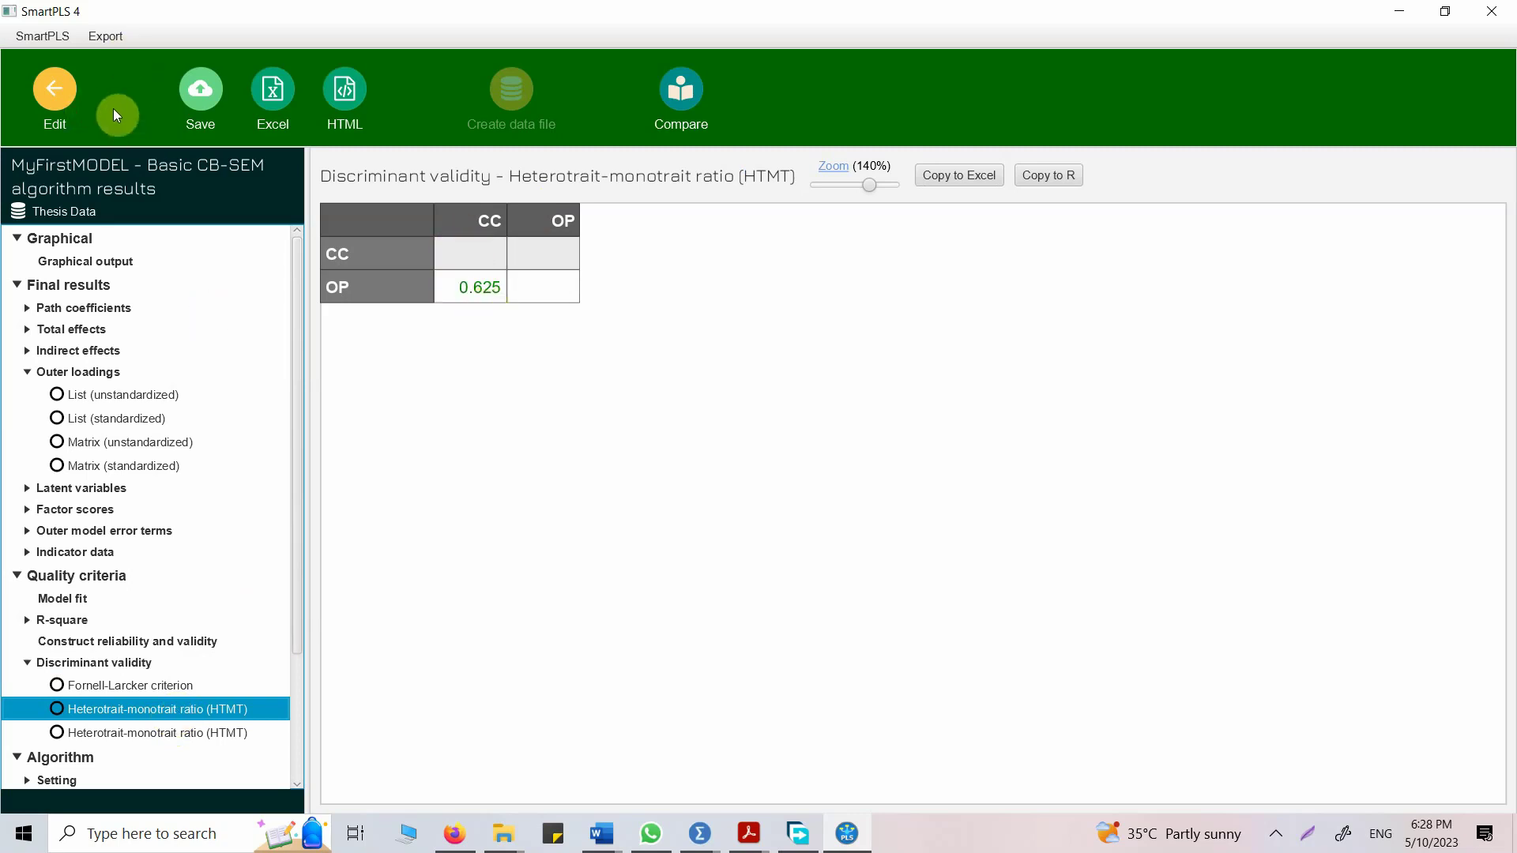
Save MyFirstMODEL and return to the workspace.
click(55, 88)
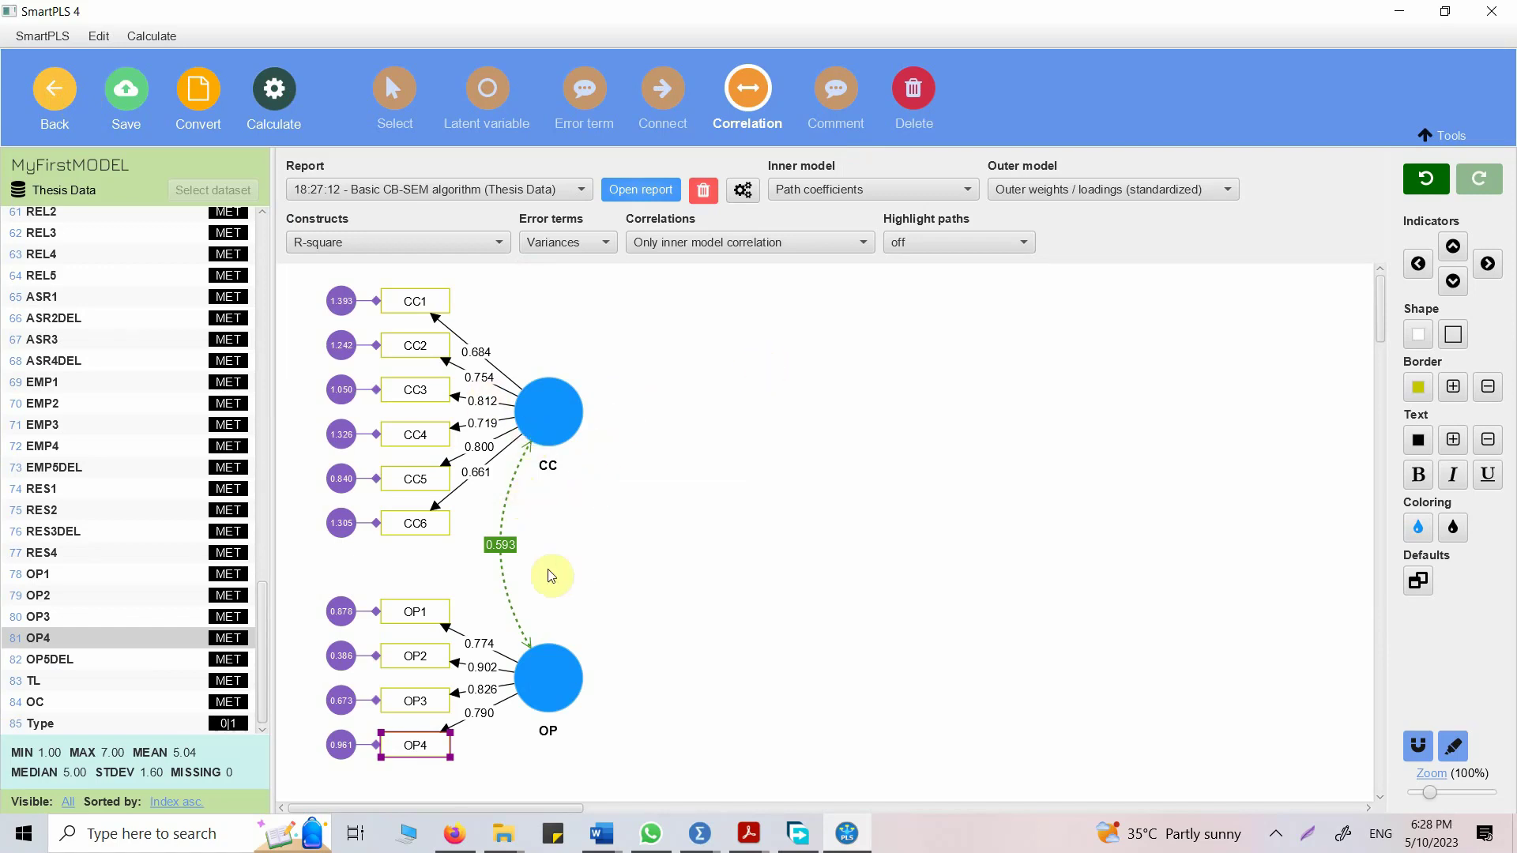
mouse_move(526, 482)
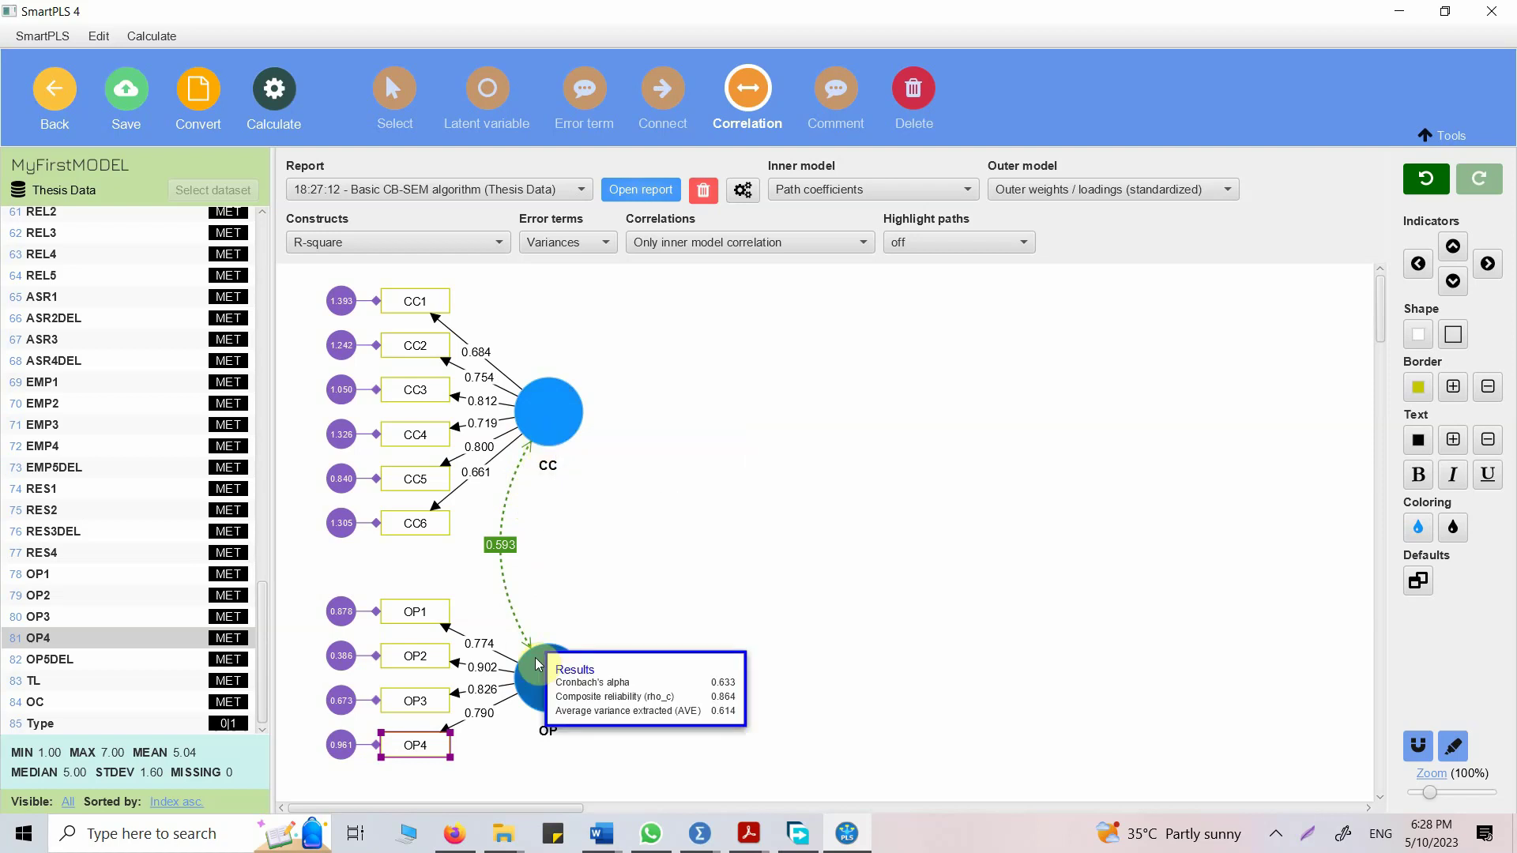
click(126, 91)
click(67, 105)
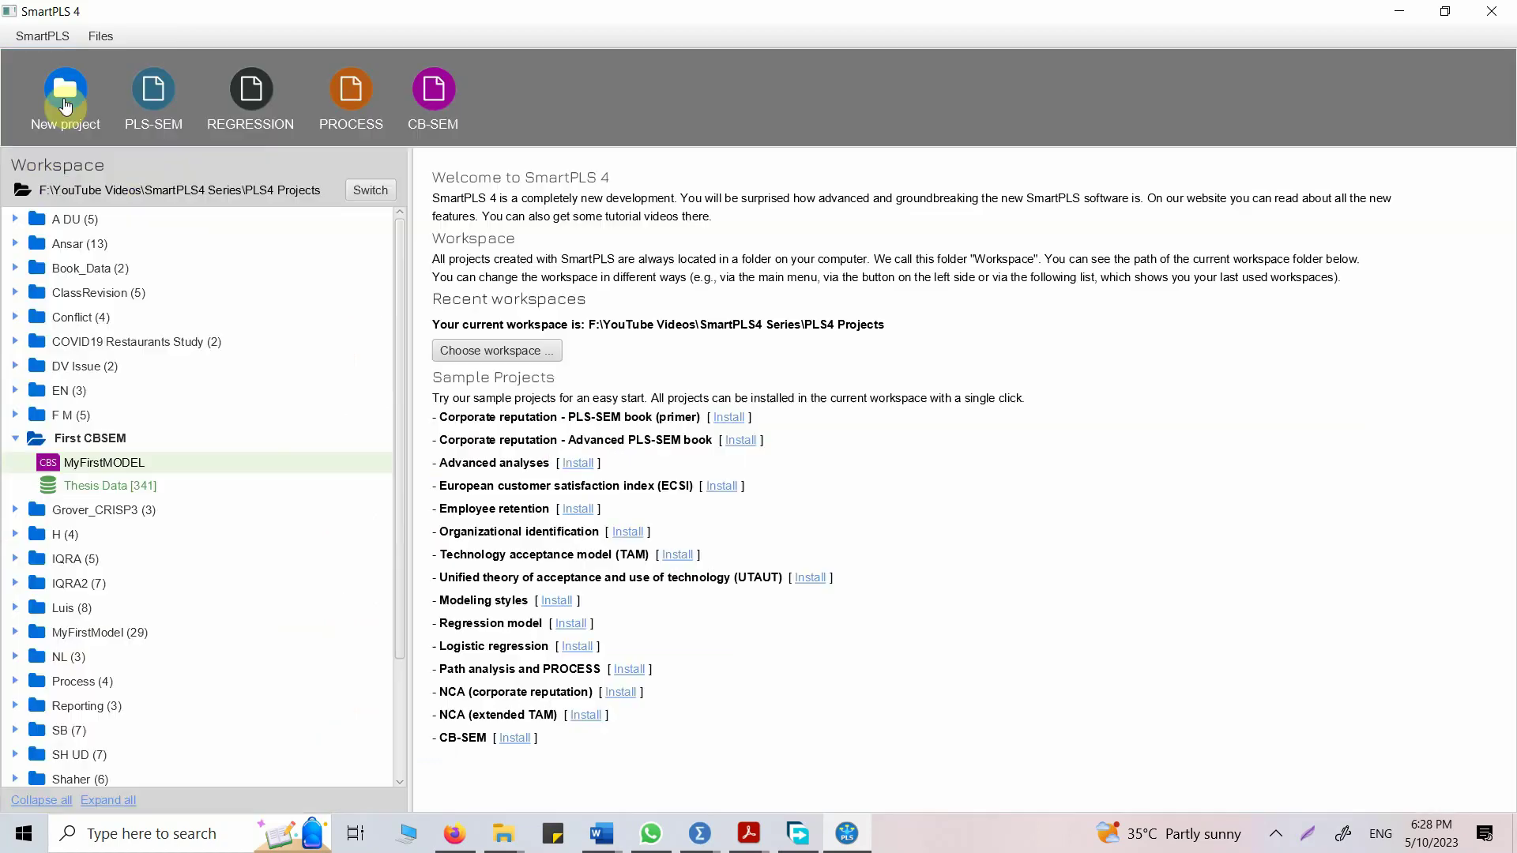
Duplicate MyFirstMODEL as a new model named 'SM'.
right_click(101, 464)
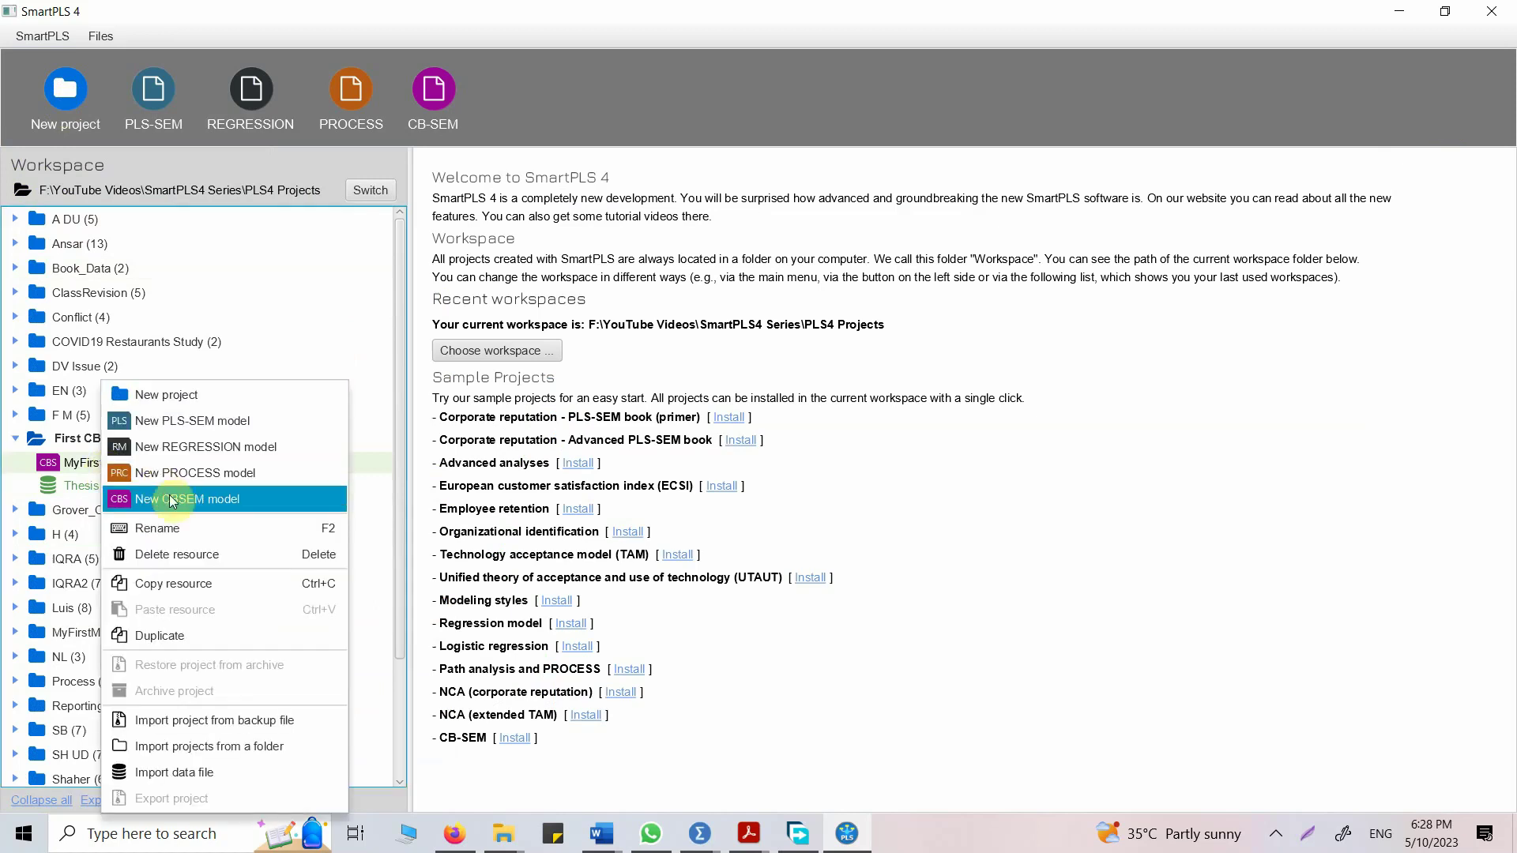
click(202, 633)
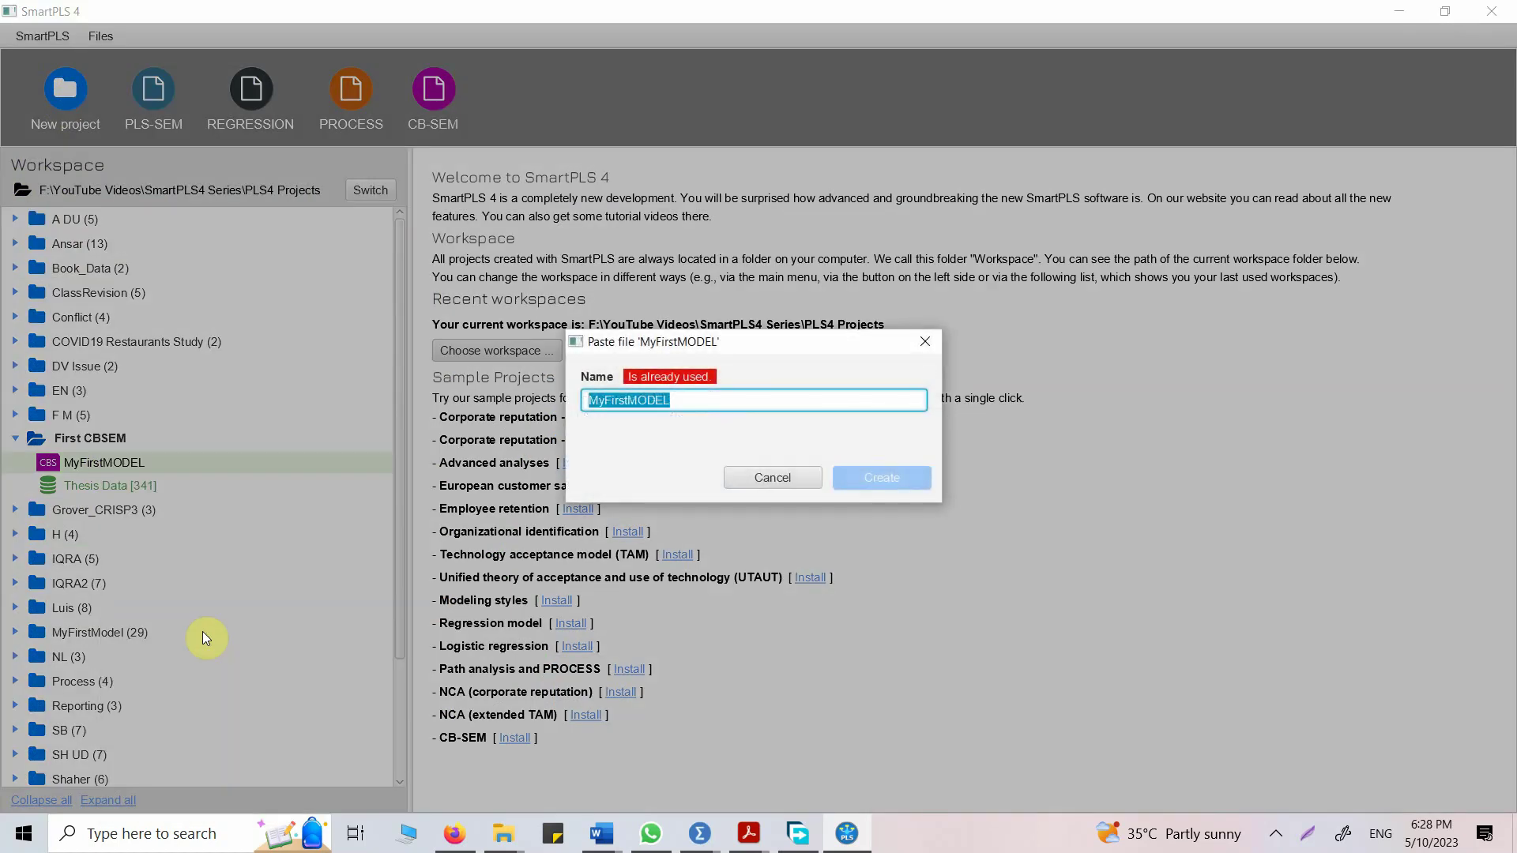
text(SM)
key(Return)
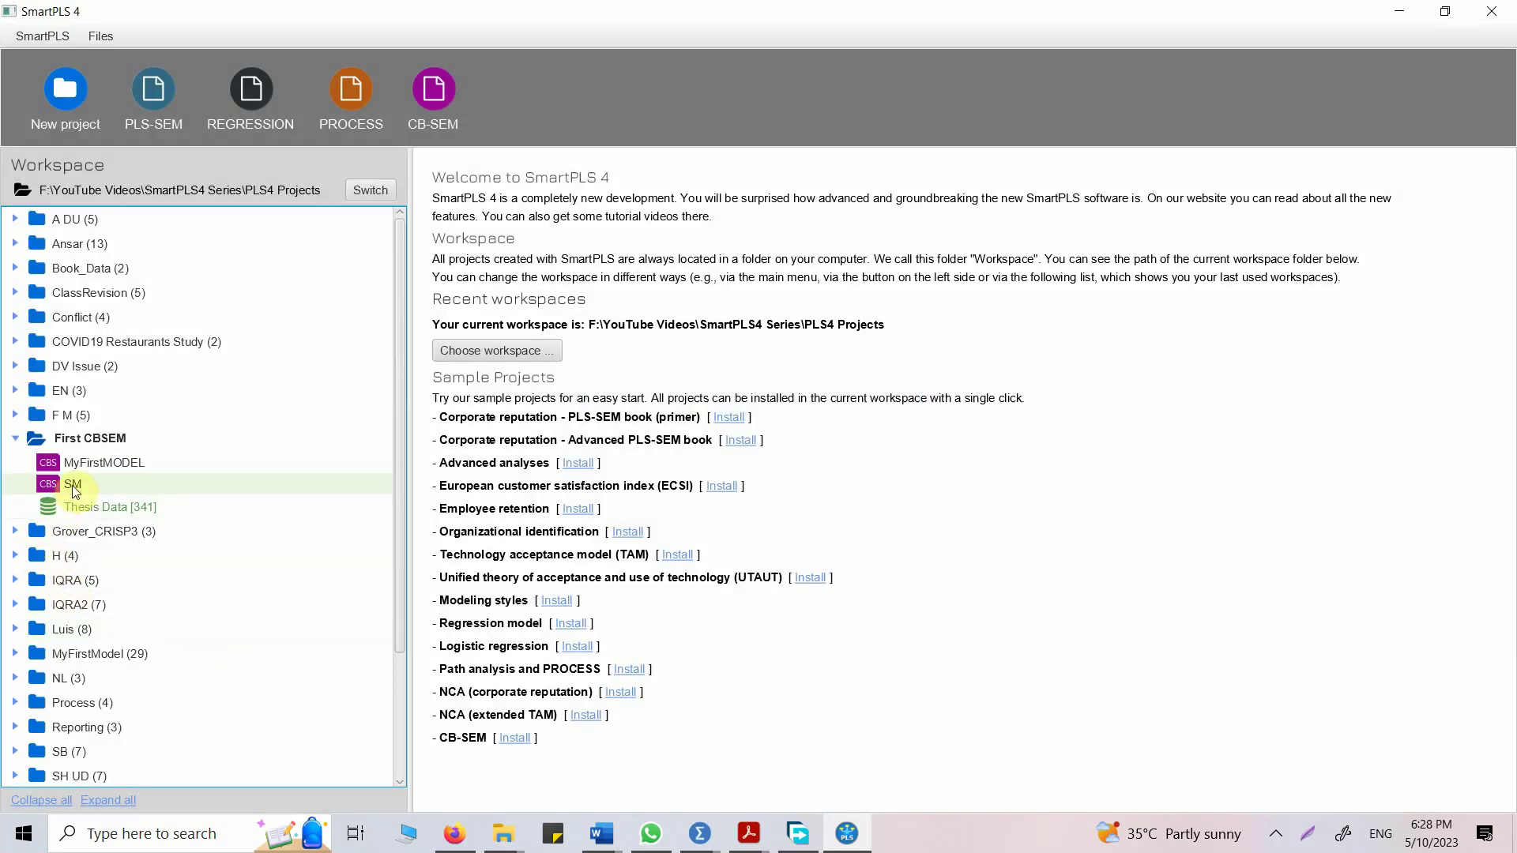
In SM, delete the CC–OP correlation and draw a directed path from CC to OP.
double_click(73, 481)
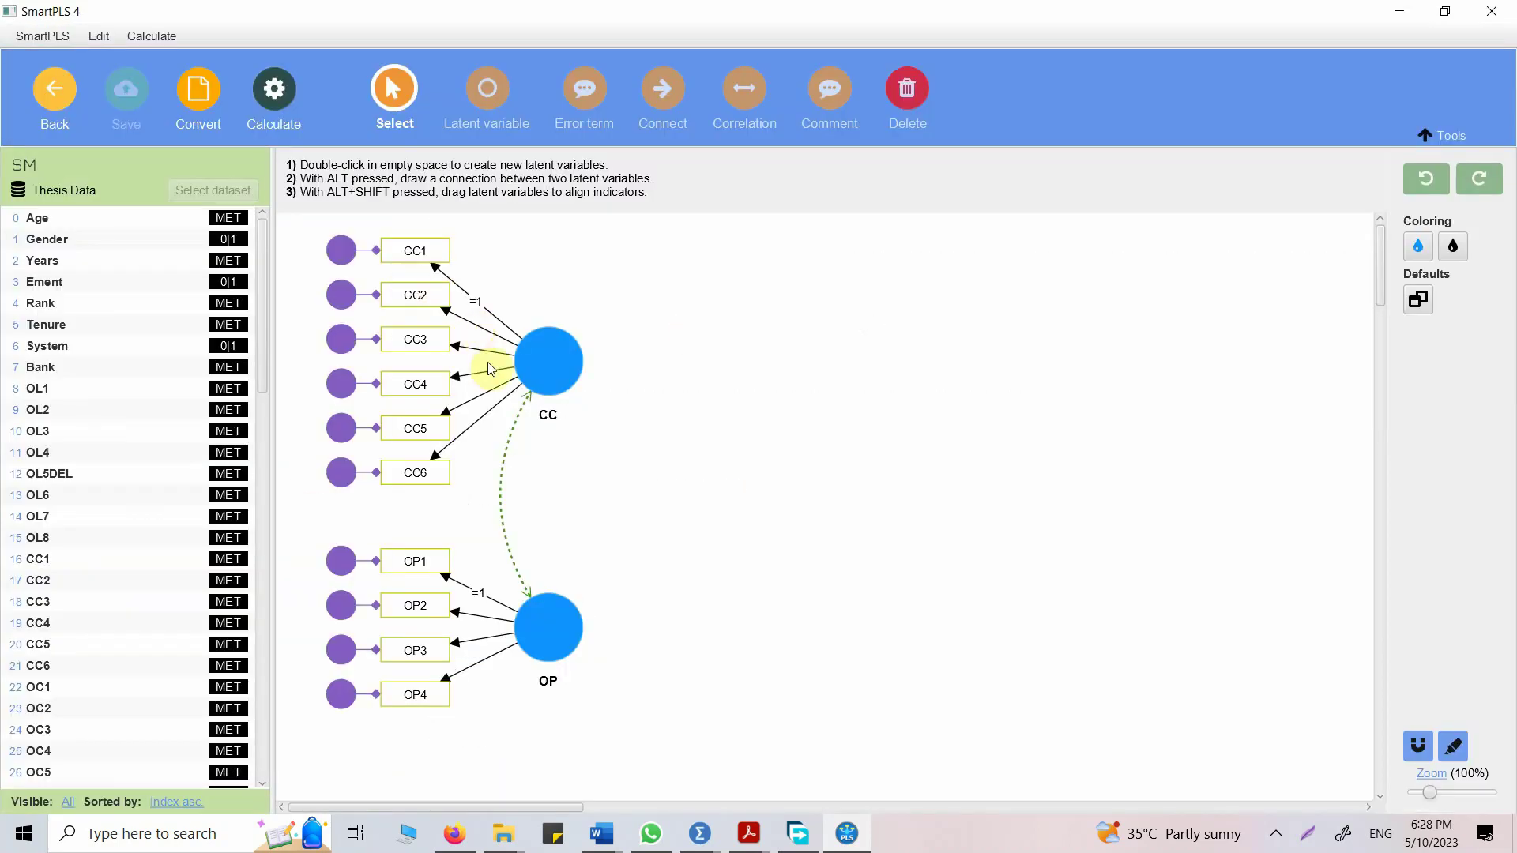
click(514, 453)
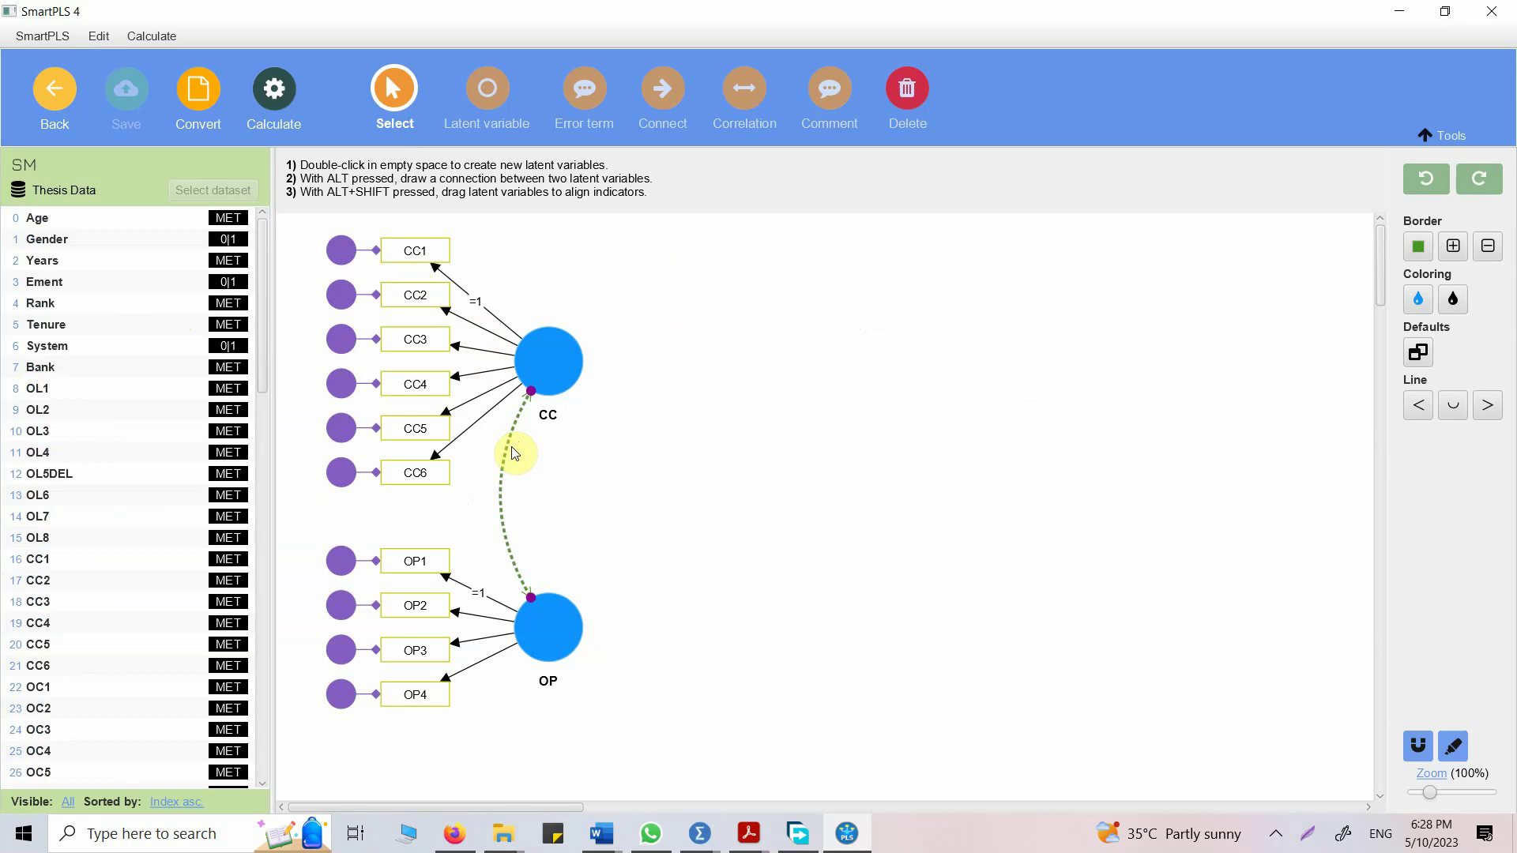
key(Delete)
click(696, 110)
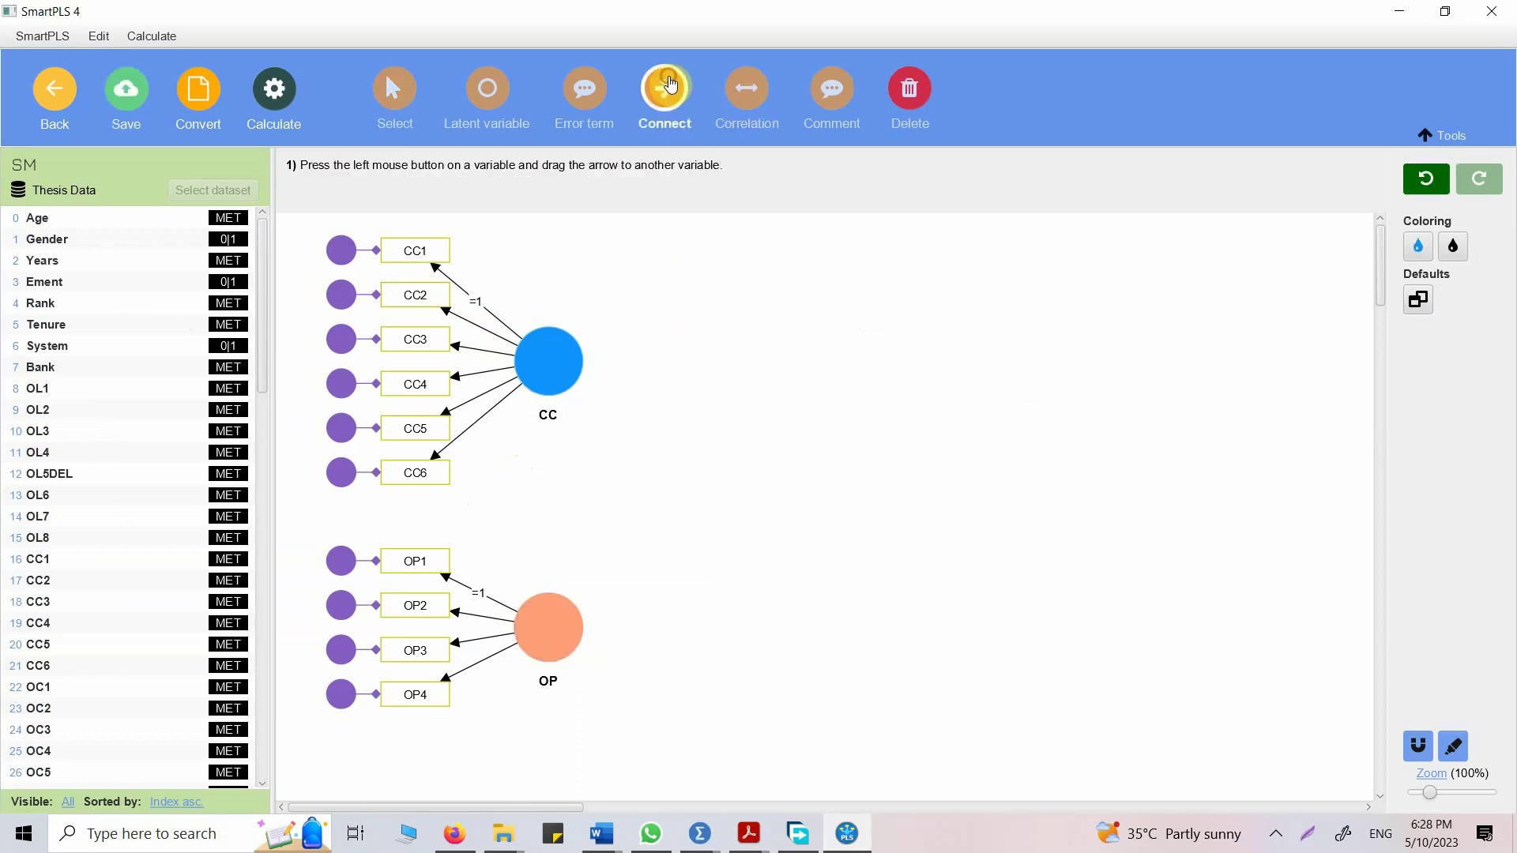
drag(545, 359, 551, 626)
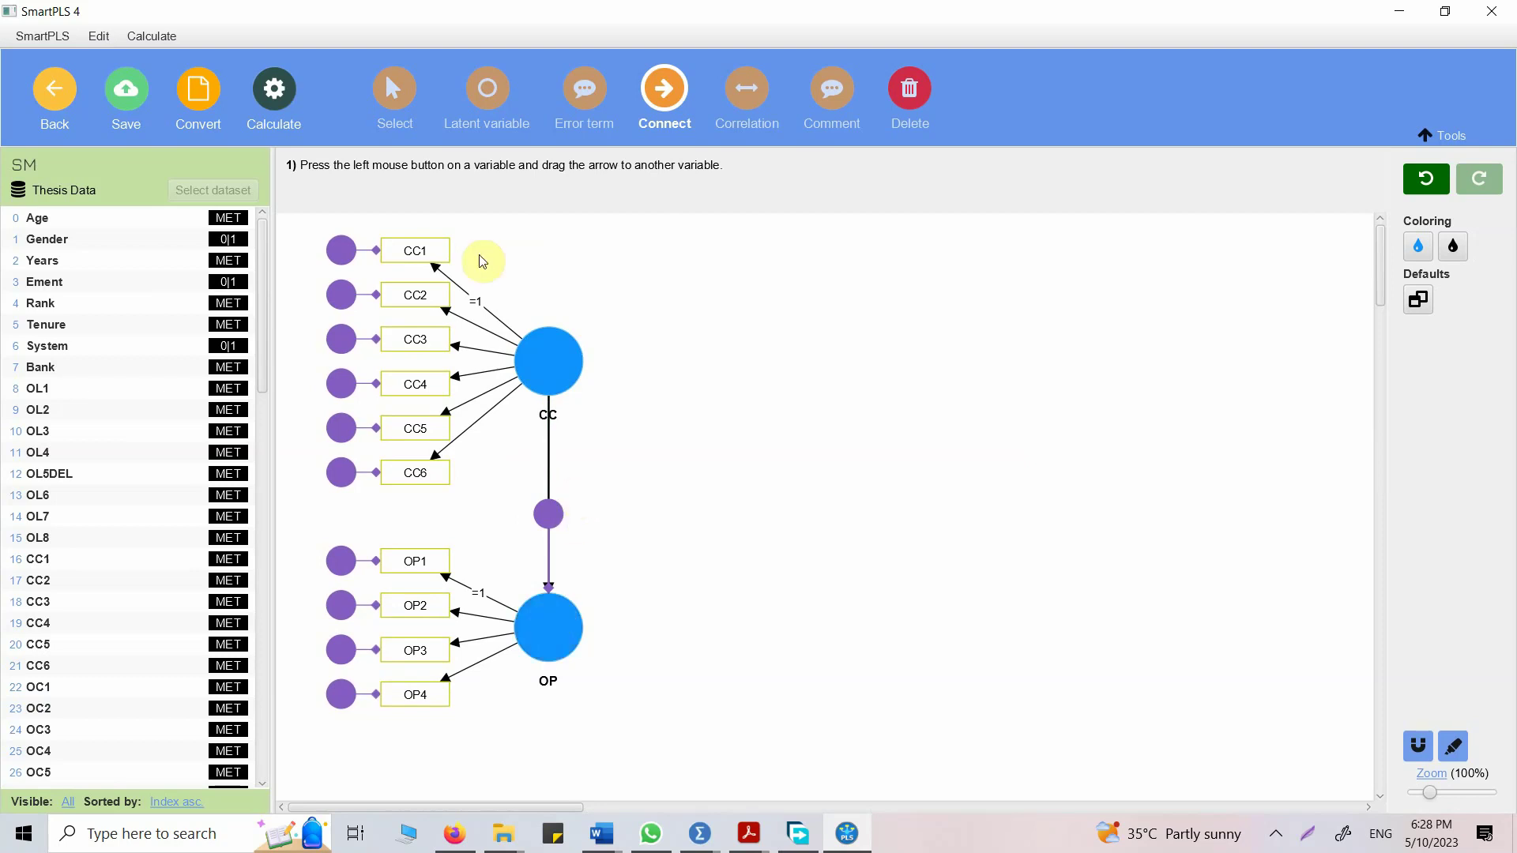
Move OP's error term to the right side of OP.
click(395, 130)
click(565, 638)
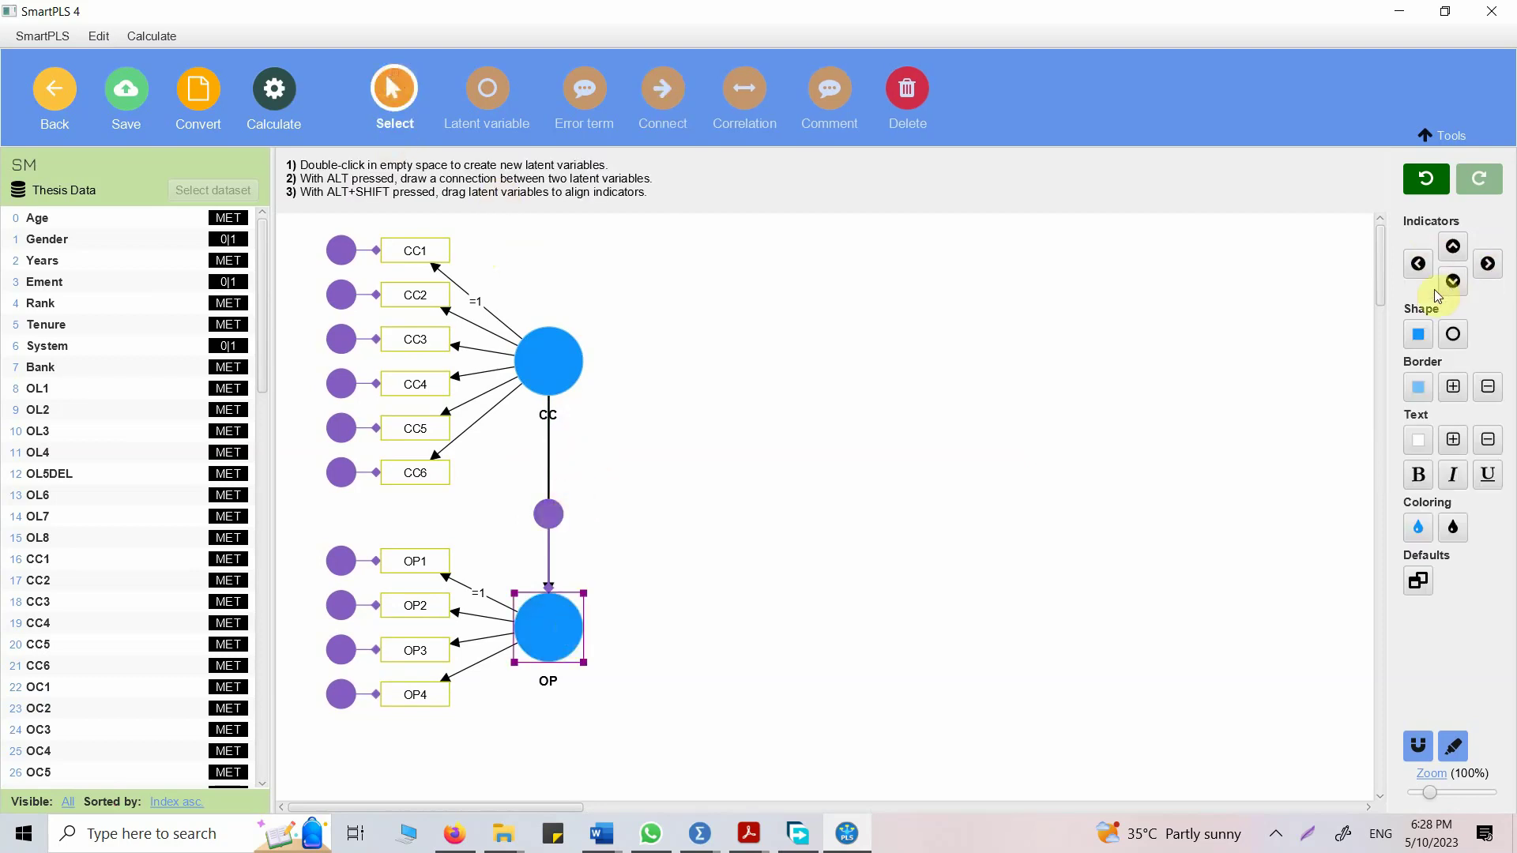
drag(557, 516, 664, 629)
click(741, 510)
Run Basic CB-SEM on SM and review the CC → OP coefficient 0.613 and model fit.
click(287, 87)
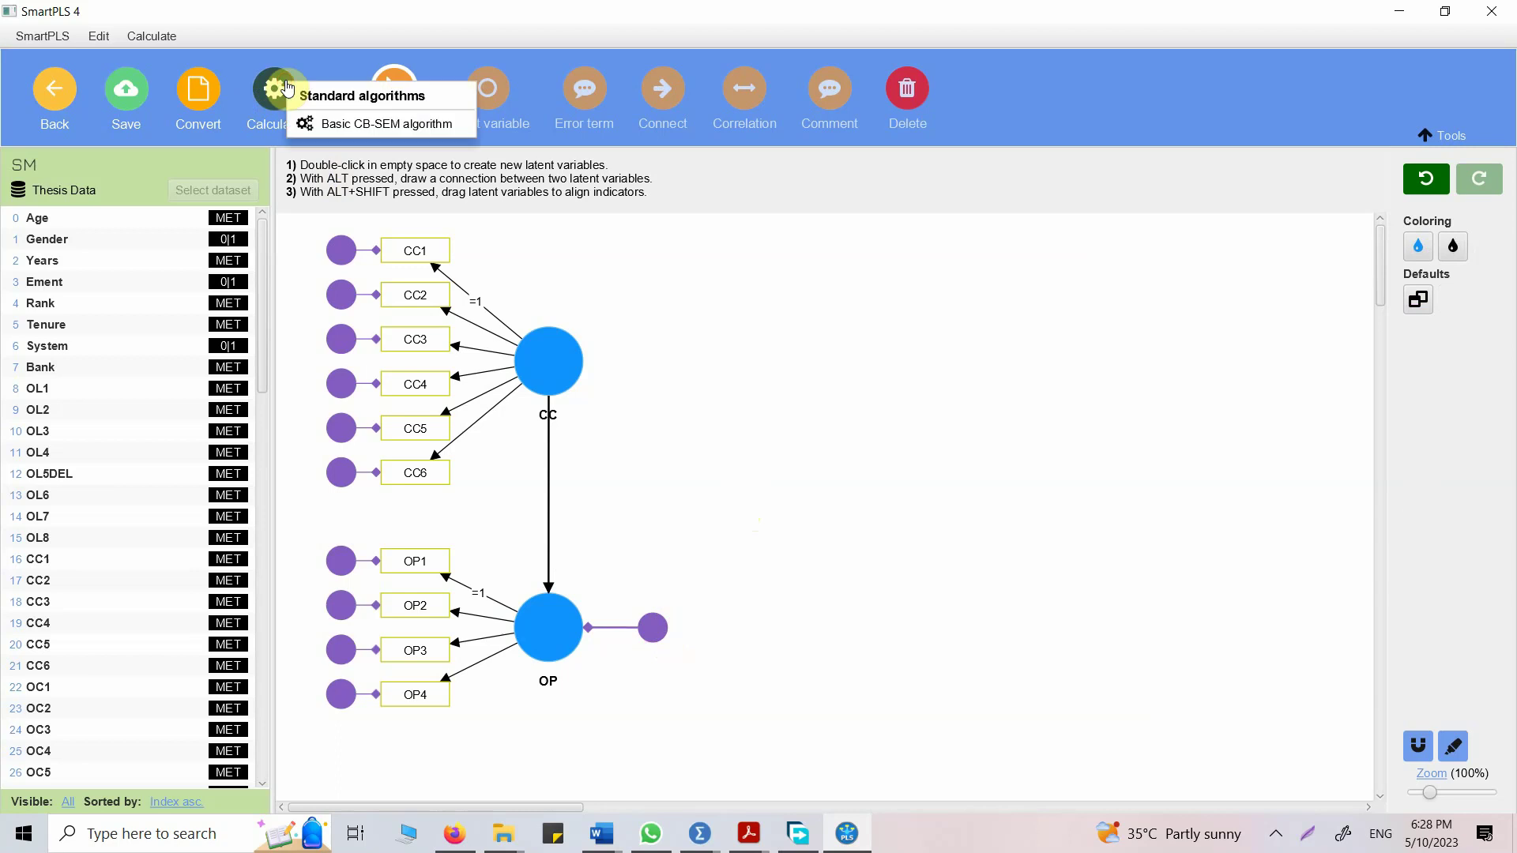
click(340, 123)
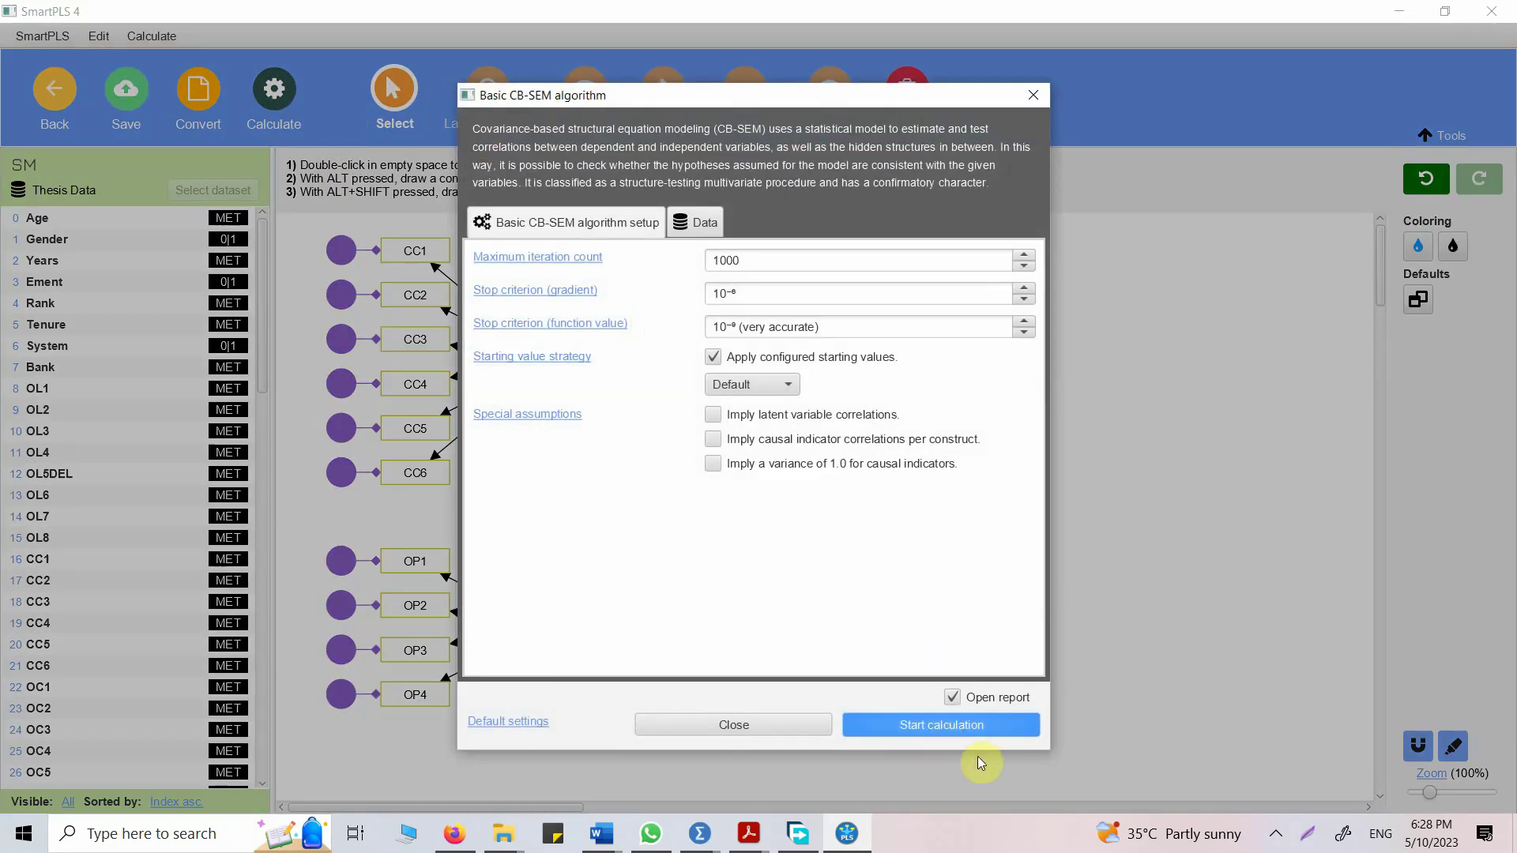
click(961, 724)
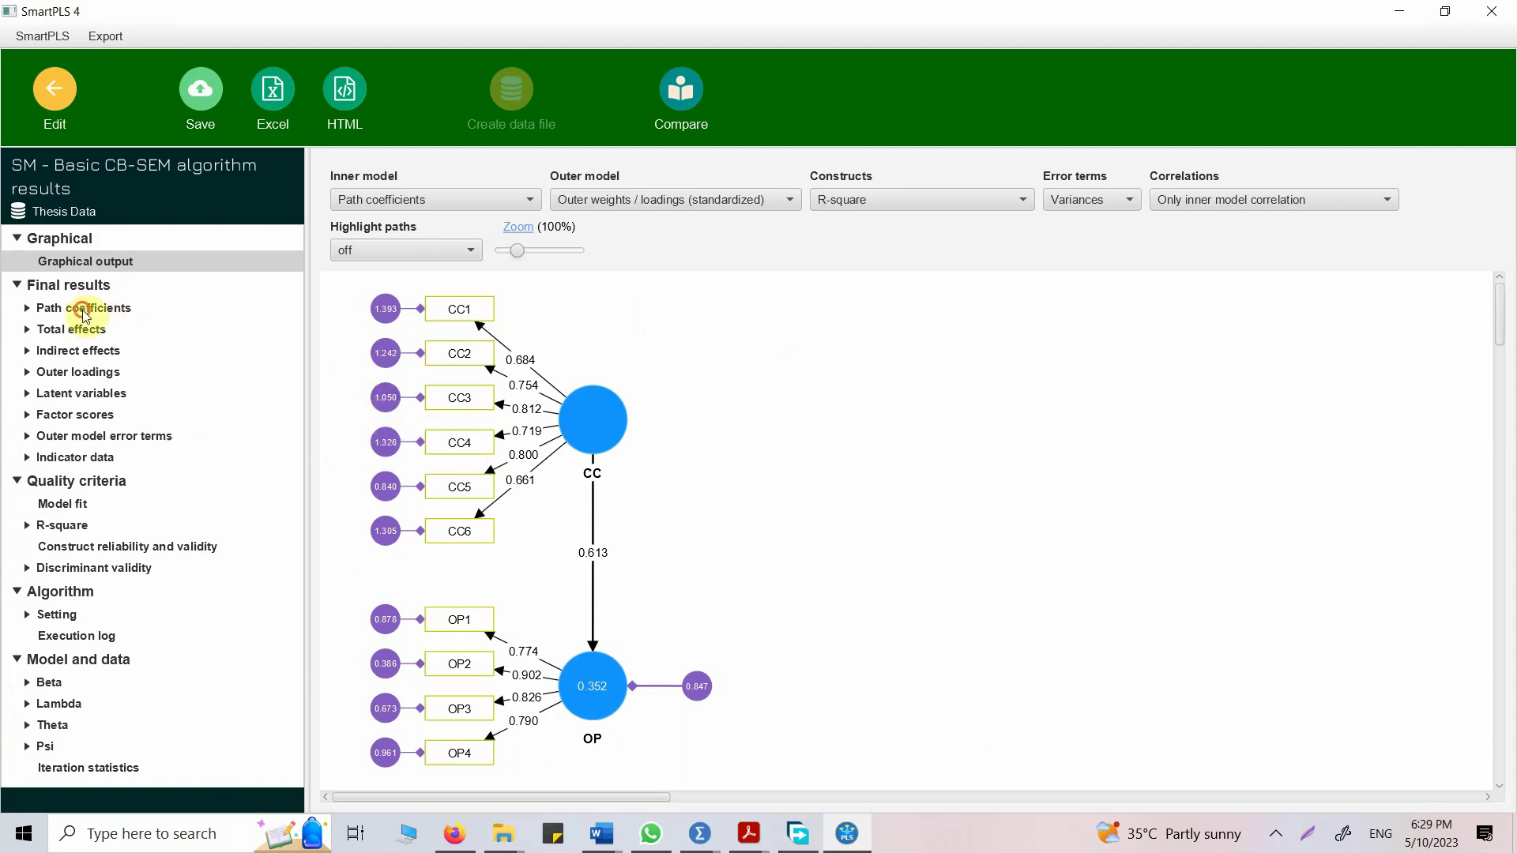
click(84, 310)
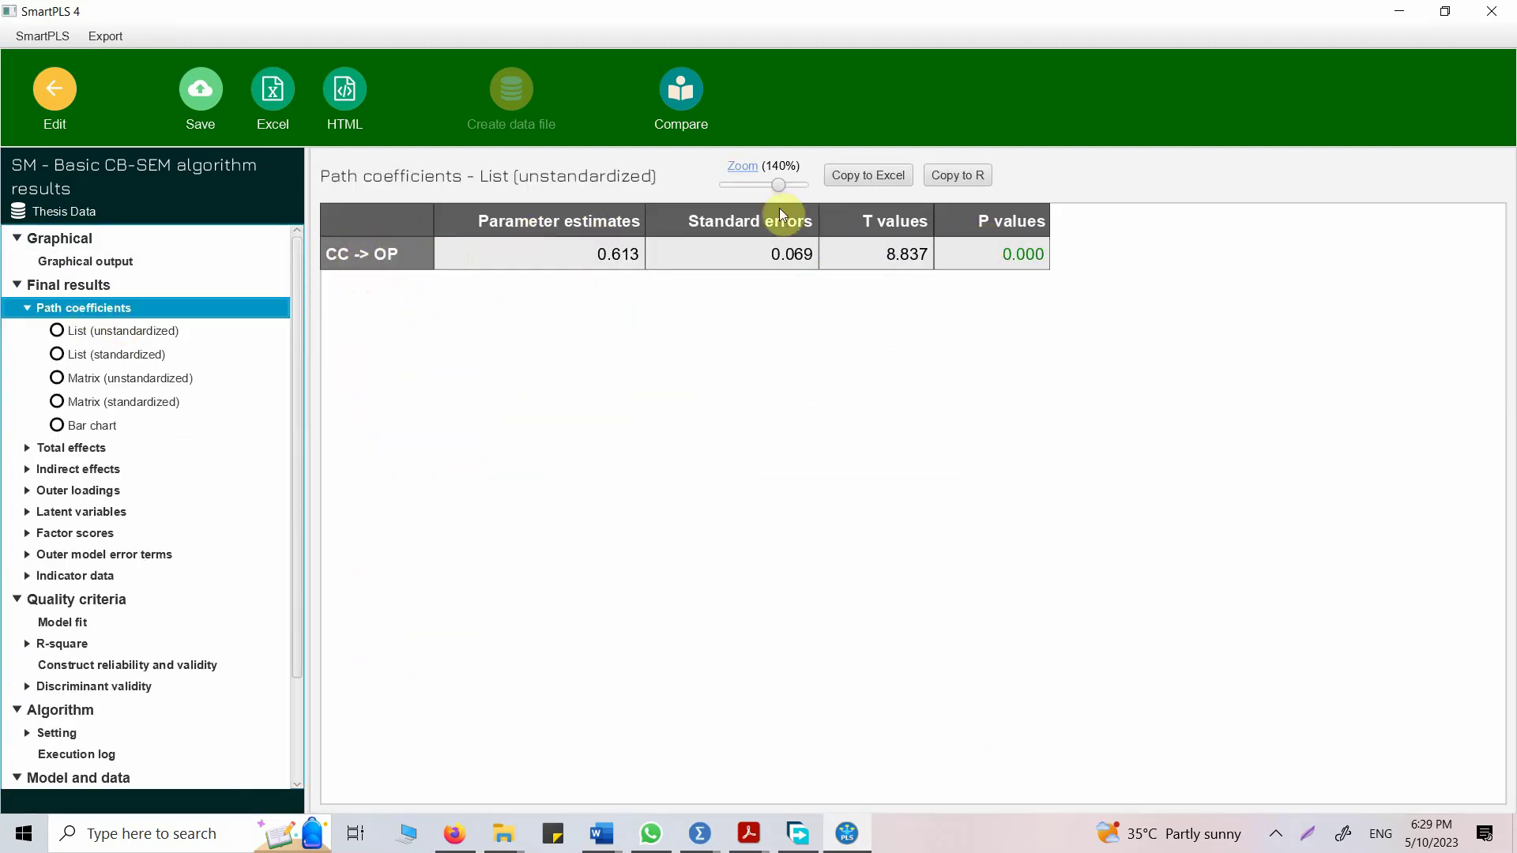
click(71, 624)
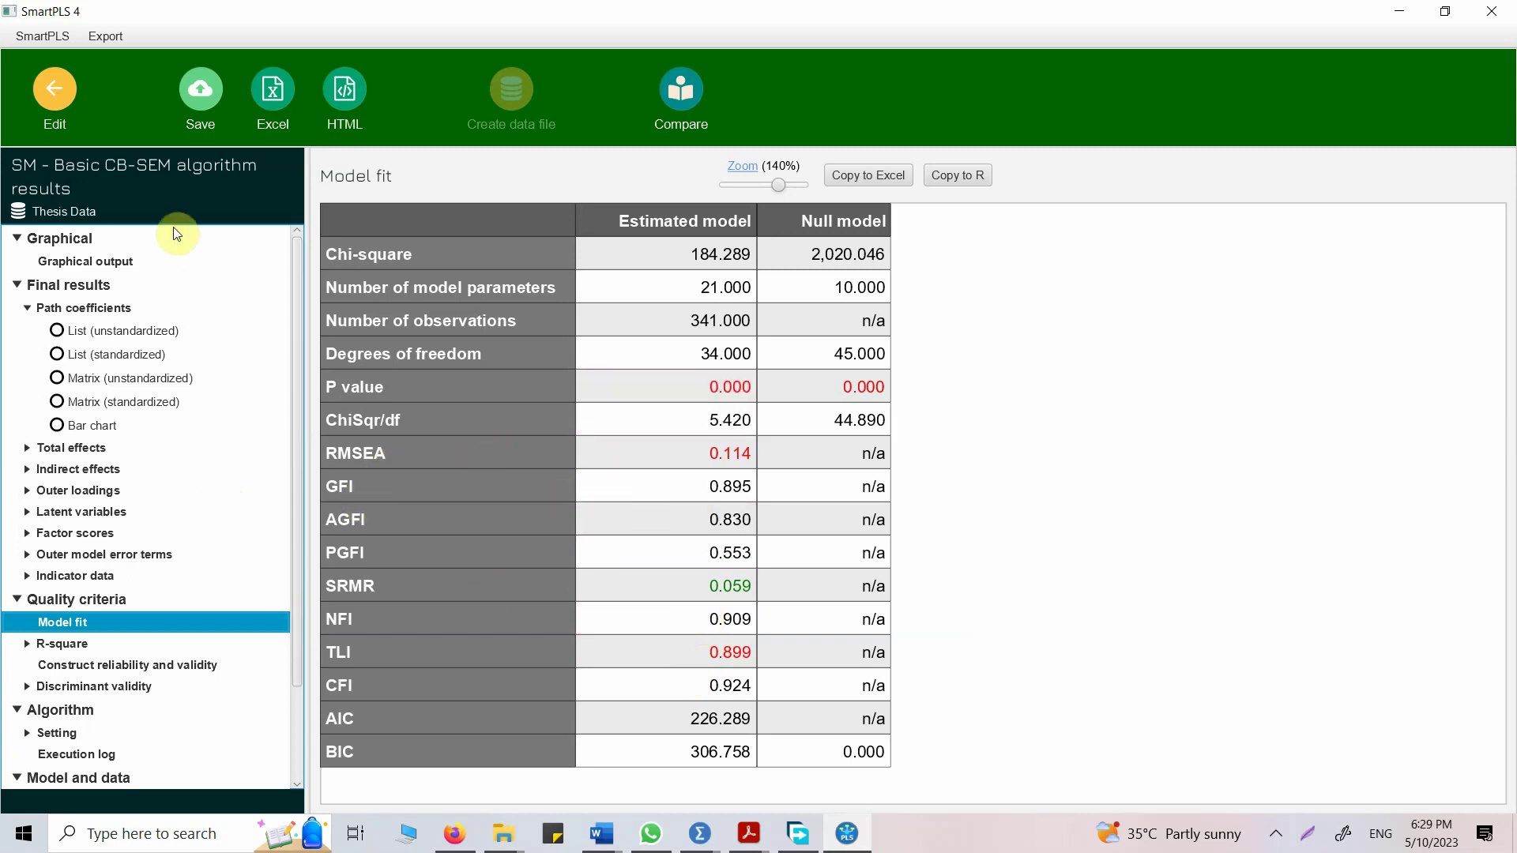
Go back to editing the SM model, now showing CC → OP at 0.613 and OP's R-square 0.352.
click(51, 84)
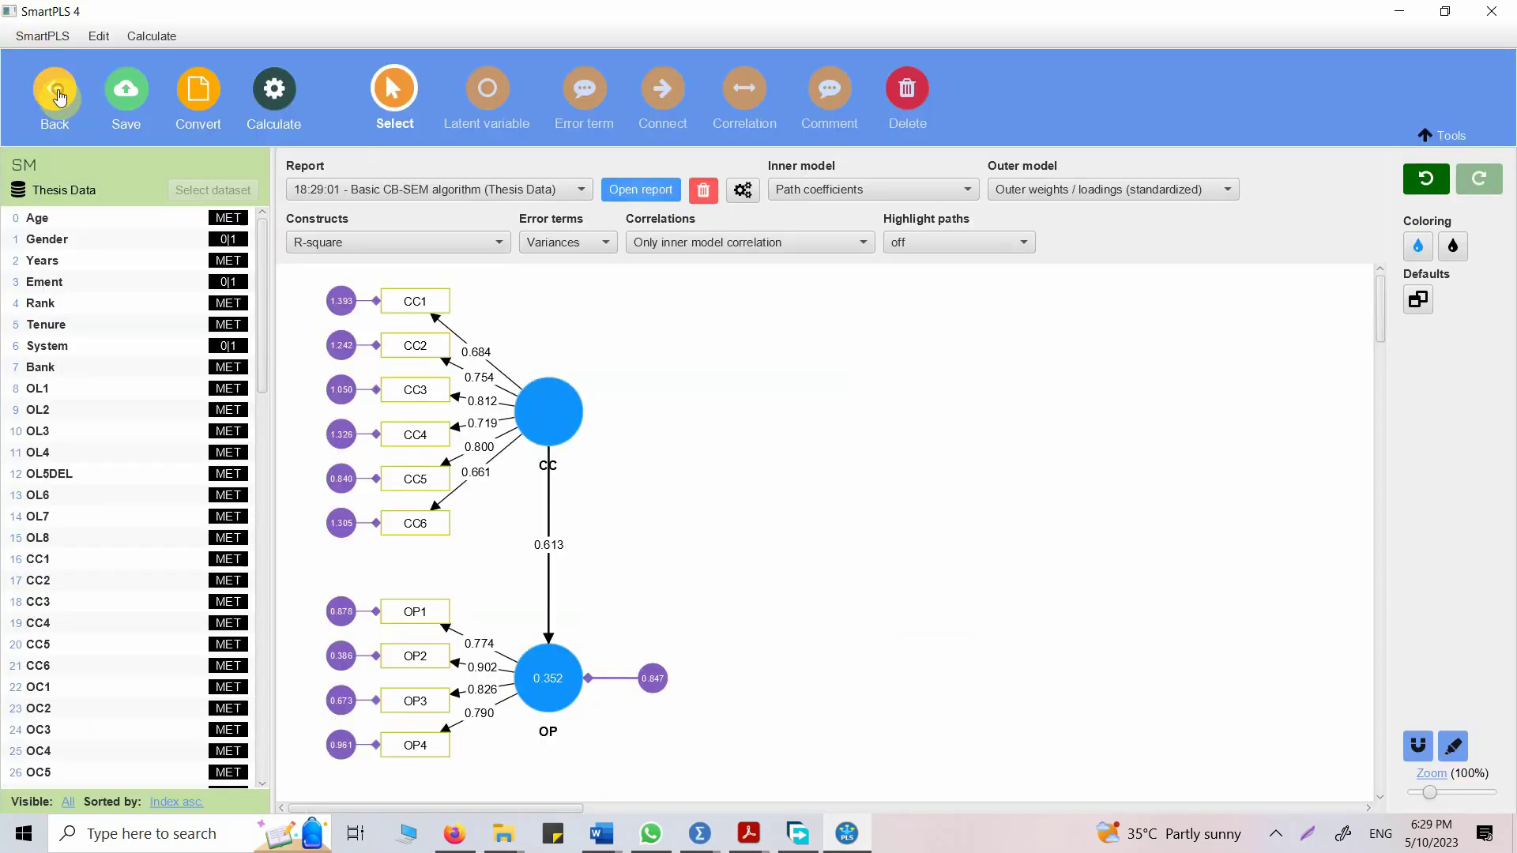